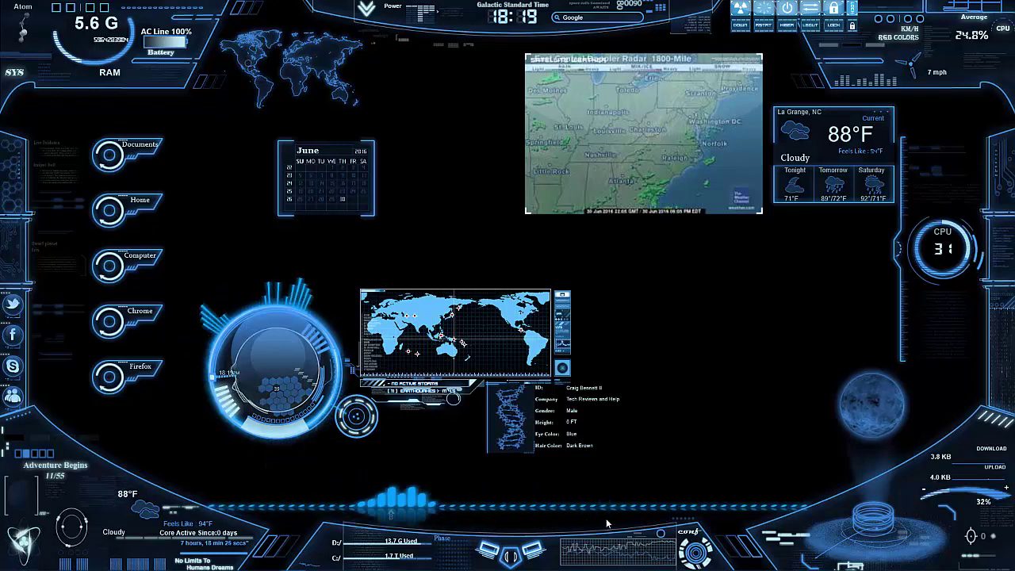
# - Reveal the auto-hidden taskbar to reach the WindowFX 6 configuration icon
pyautogui.moveTo(616, 567)
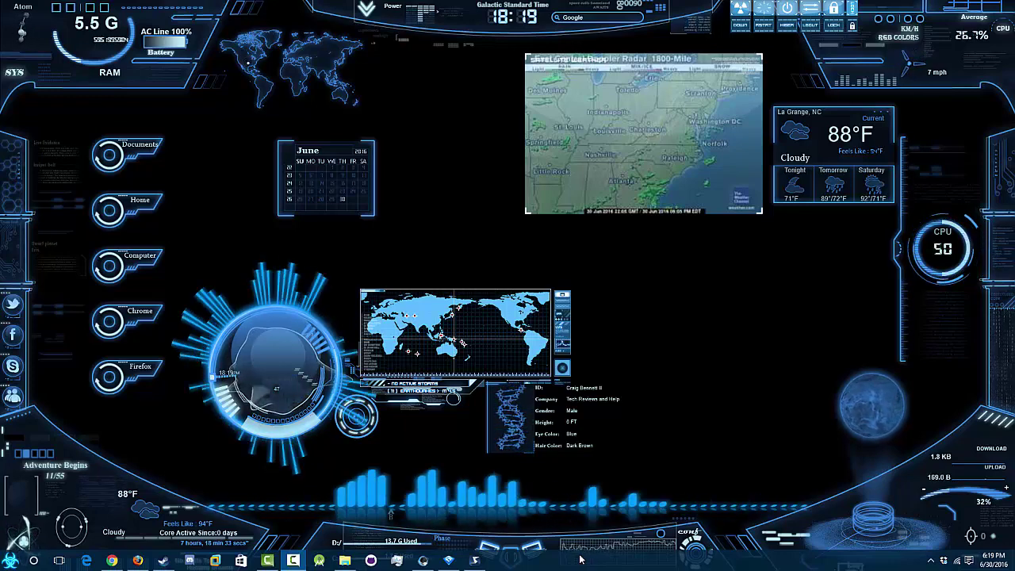
# - Open the ShadowFX and WindowFX configuration windows, reposition both, and minimize WindowFX
pyautogui.click(448, 559)
pyautogui.click(476, 560)
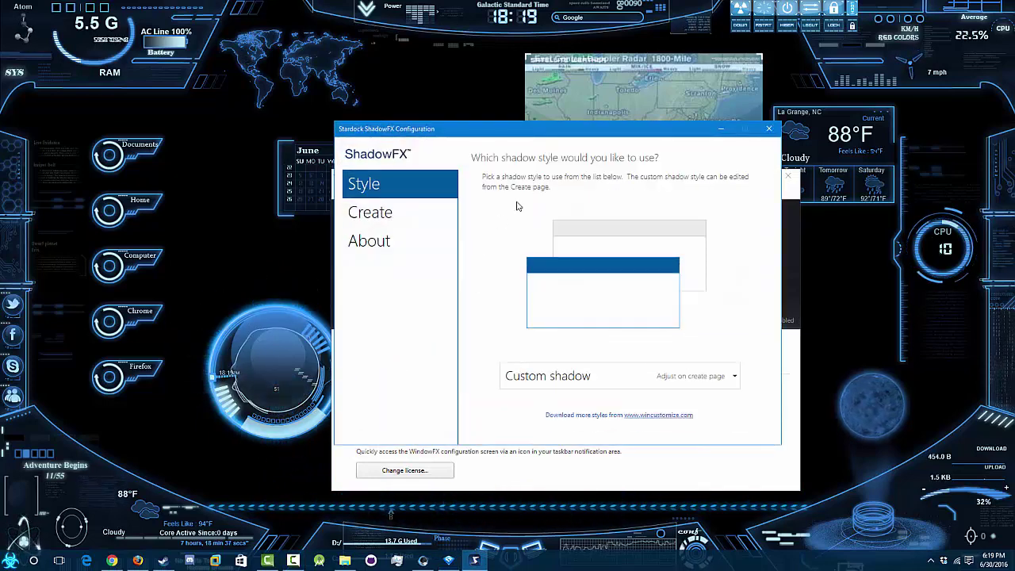
pyautogui.moveTo(404, 128); pyautogui.dragTo(233, 105)
pyautogui.click(448, 559)
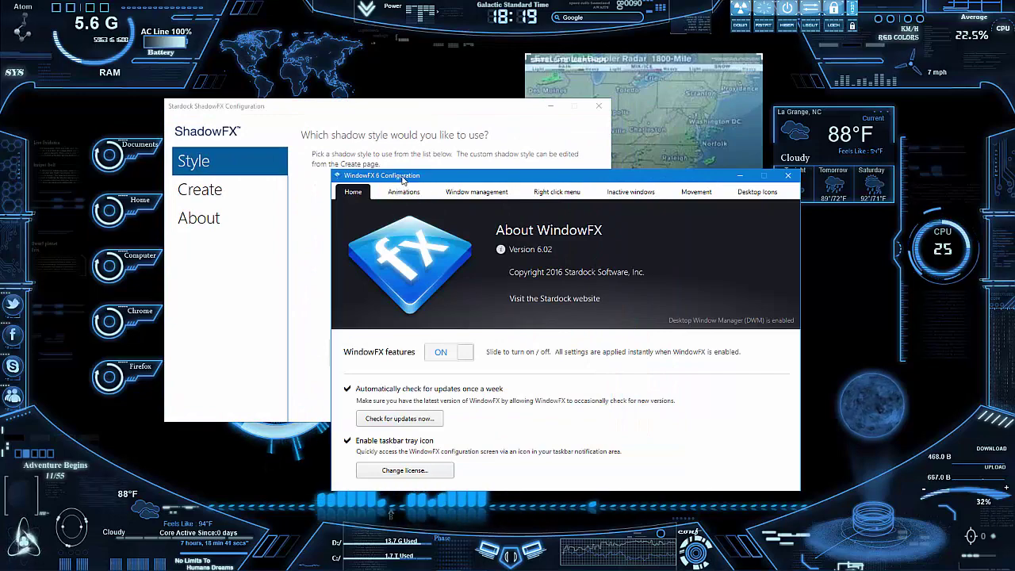
pyautogui.moveTo(403, 179); pyautogui.dragTo(592, 158)
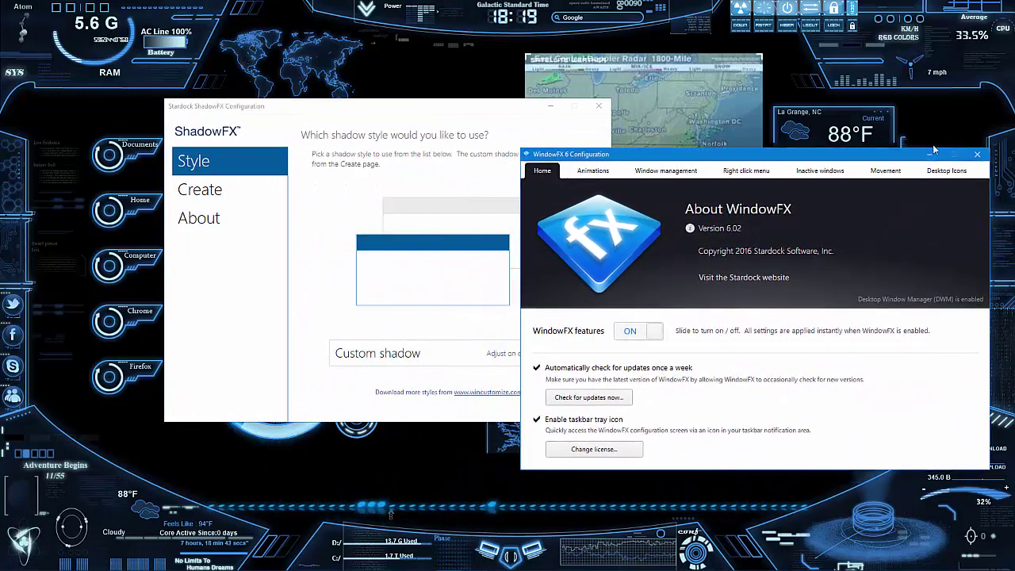
pyautogui.click(927, 155)
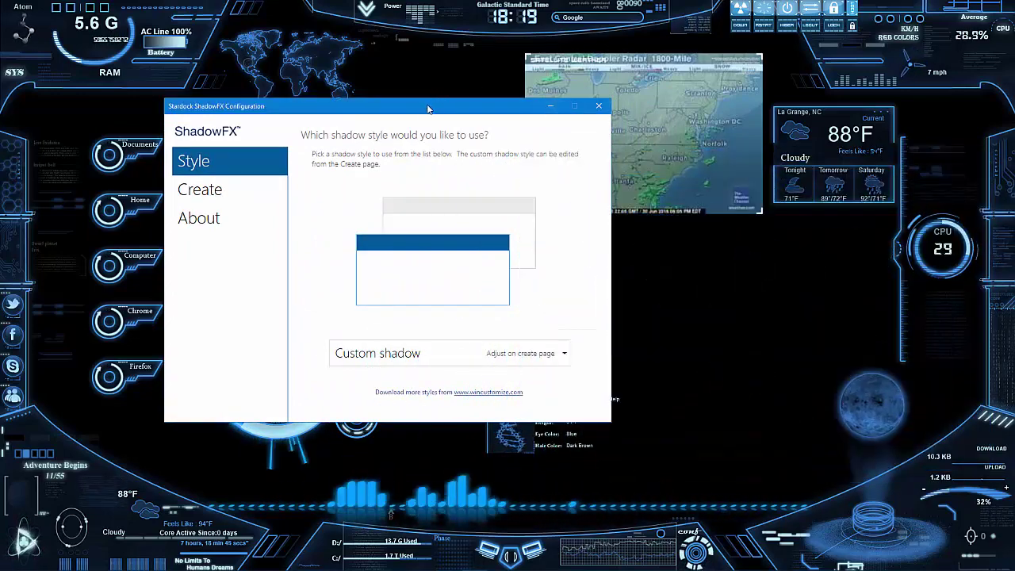
# - Drag the ShadowFX window around to show the wobble, leaving it higher and further right
pyautogui.moveTo(396, 111); pyautogui.dragTo(641, 163)
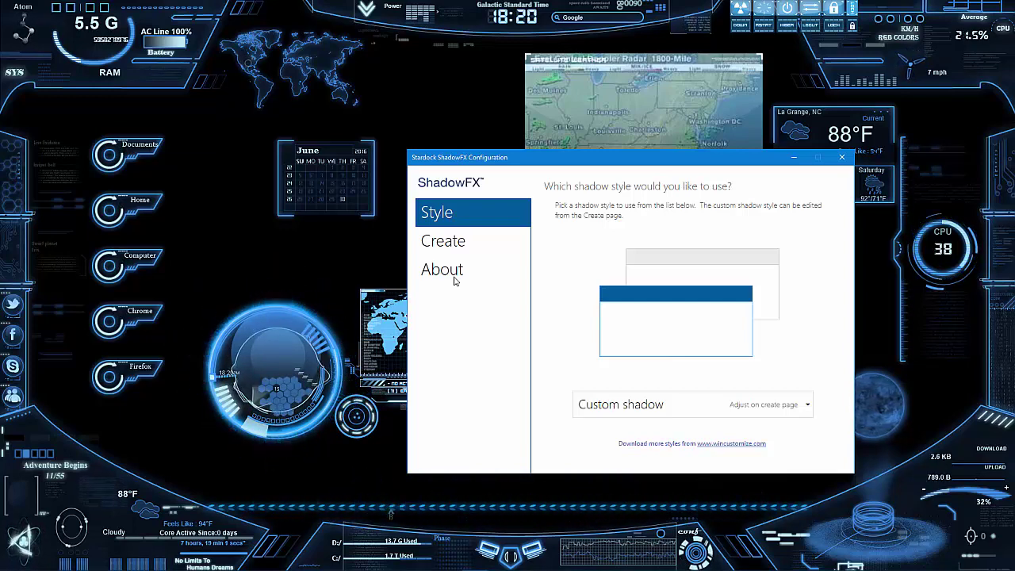
pyautogui.moveTo(595, 163); pyautogui.dragTo(613, 75)
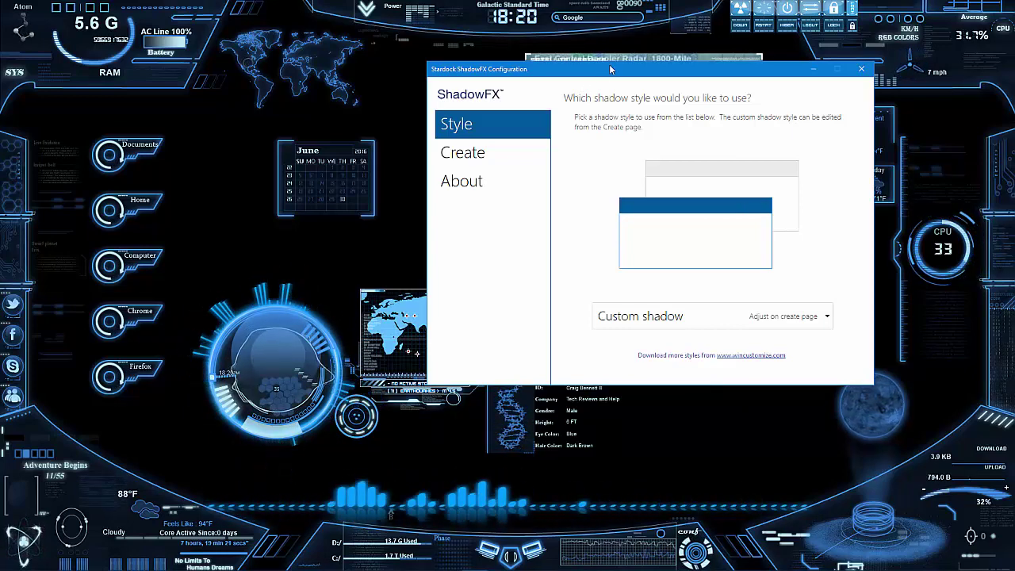
pyautogui.moveTo(677, 76); pyautogui.dragTo(668, 128)
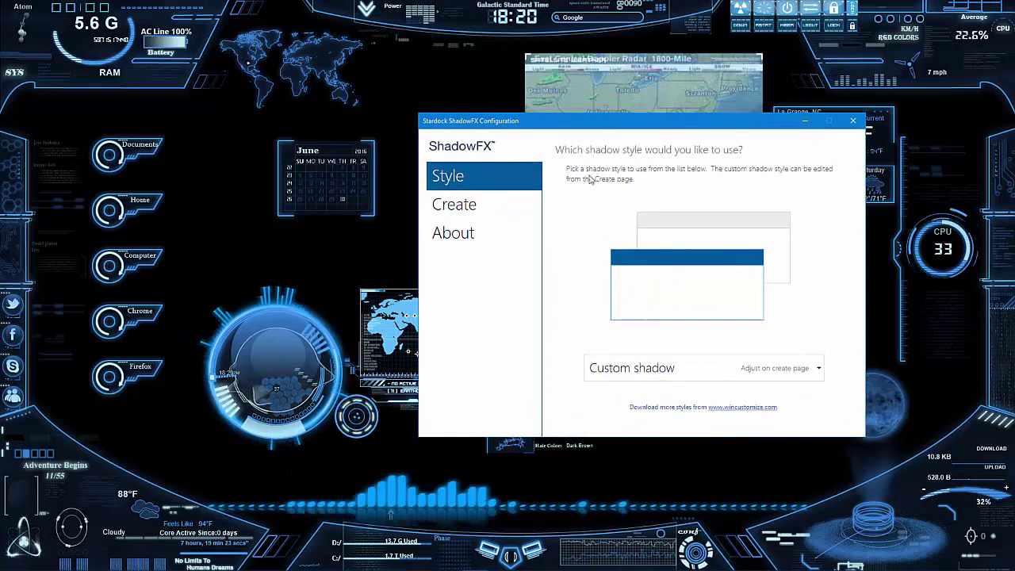
pyautogui.moveTo(516, 122); pyautogui.dragTo(542, 90)
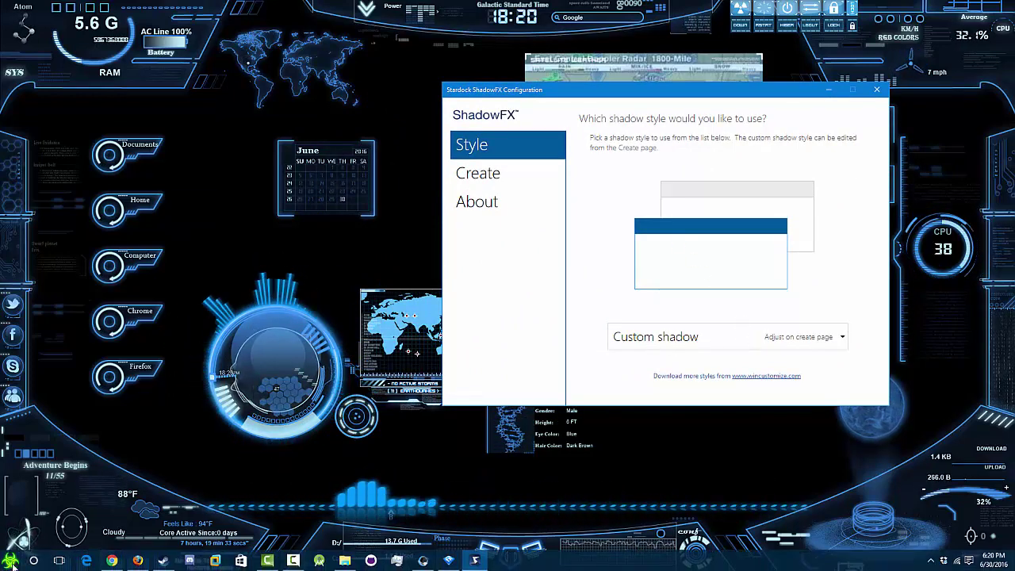
# - Toggle the Start menu, browse the shadow style list, then open File Explorer on Quick access
pyautogui.click(14, 560)
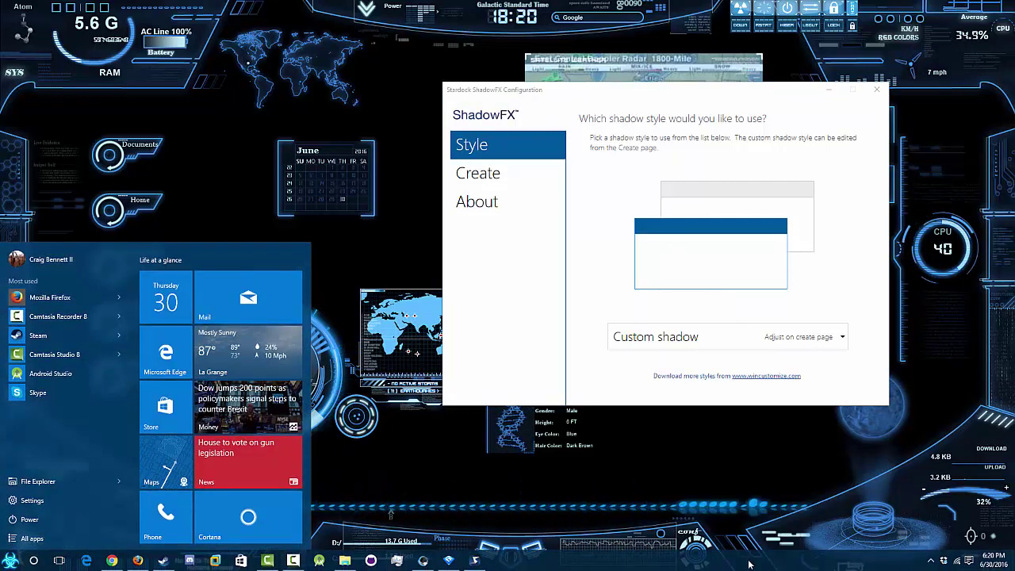
pyautogui.click(504, 306)
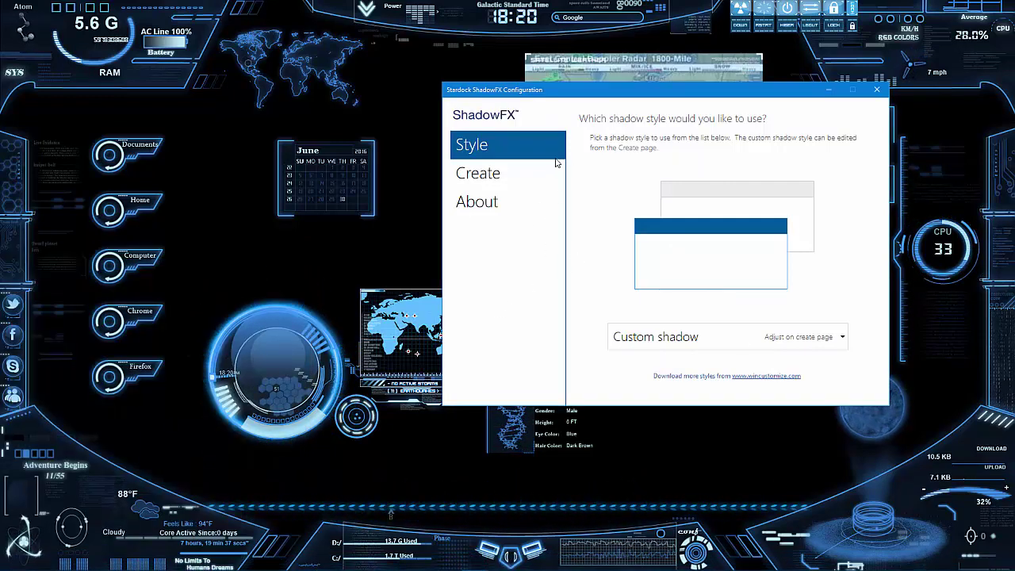
pyautogui.click(769, 341)
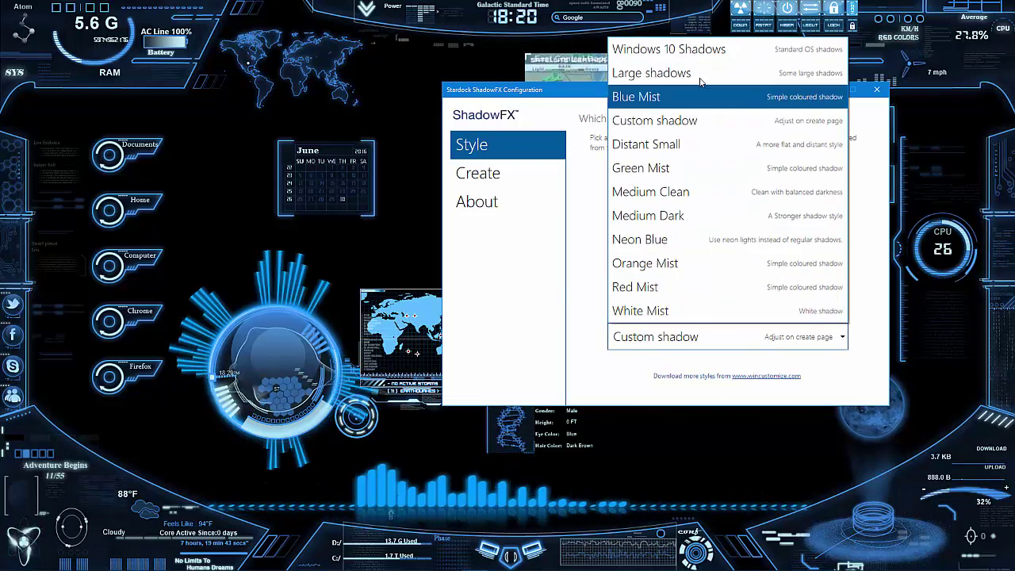
pyautogui.moveTo(472, 559)
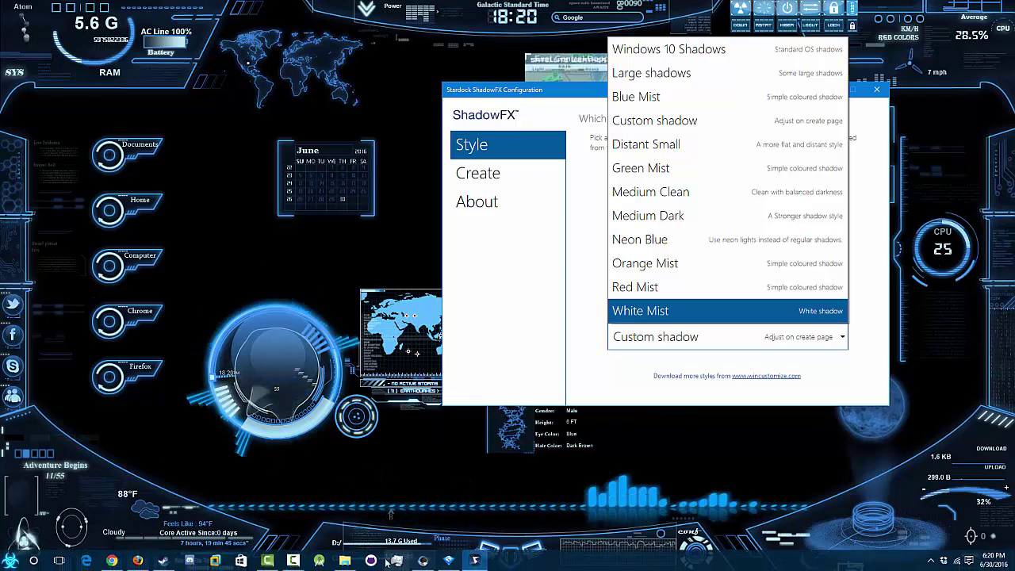
pyautogui.click(345, 561)
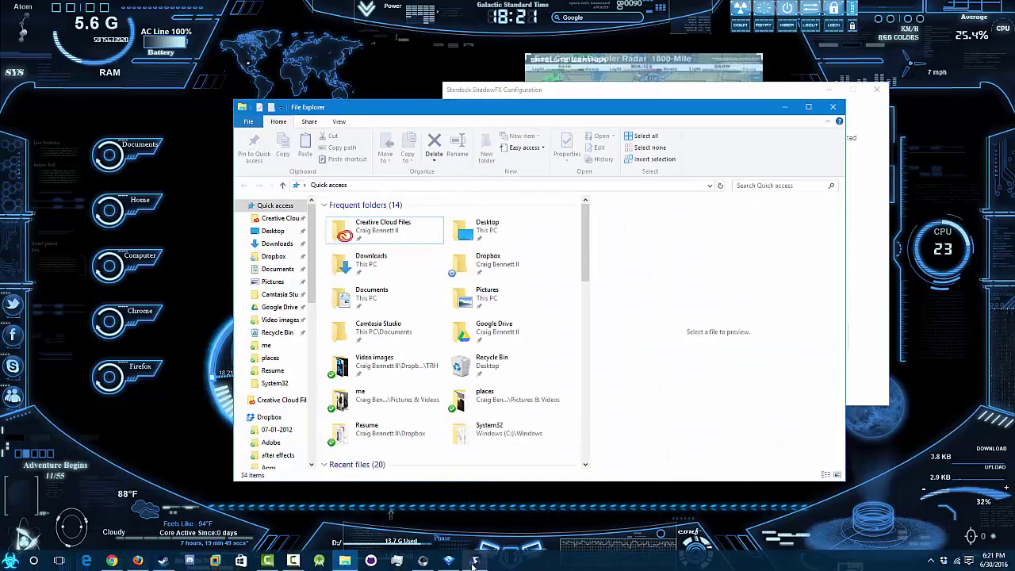
# - Try the Windows 10 Shadows, Neon Blue and Distant Small shadow styles in turn
pyautogui.click(473, 560)
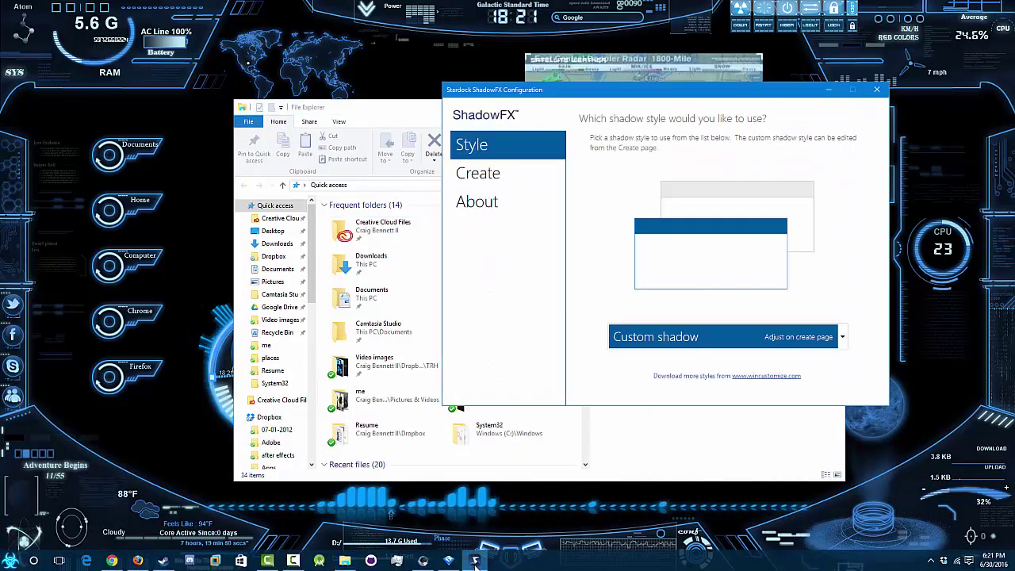
pyautogui.click(692, 336)
pyautogui.click(714, 46)
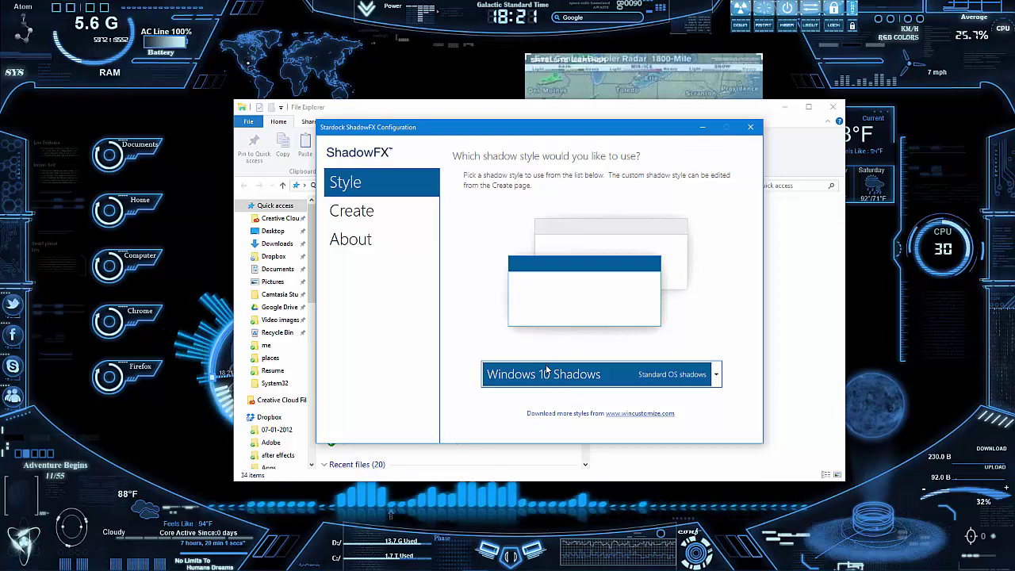
pyautogui.click(570, 385)
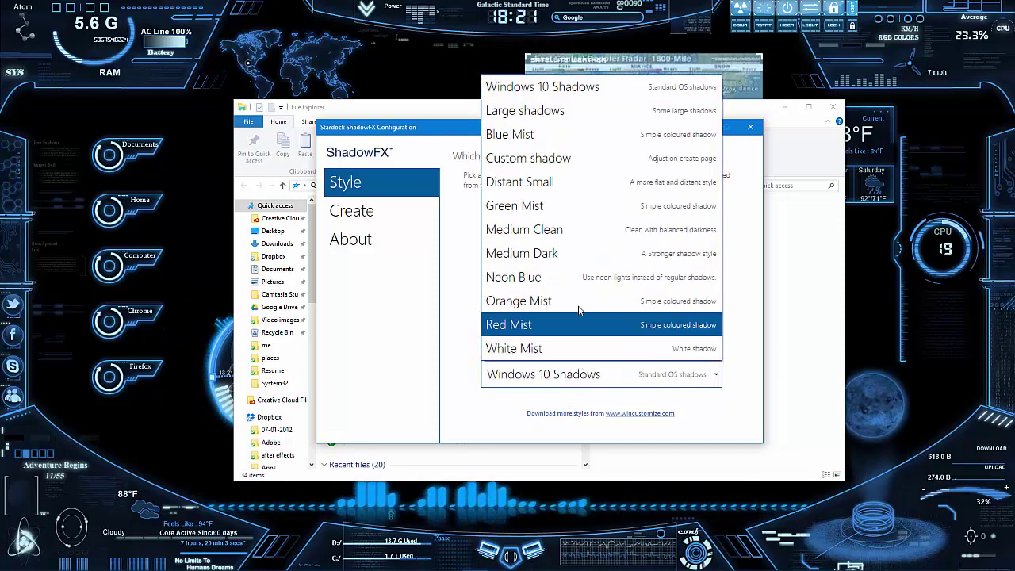
pyautogui.click(523, 277)
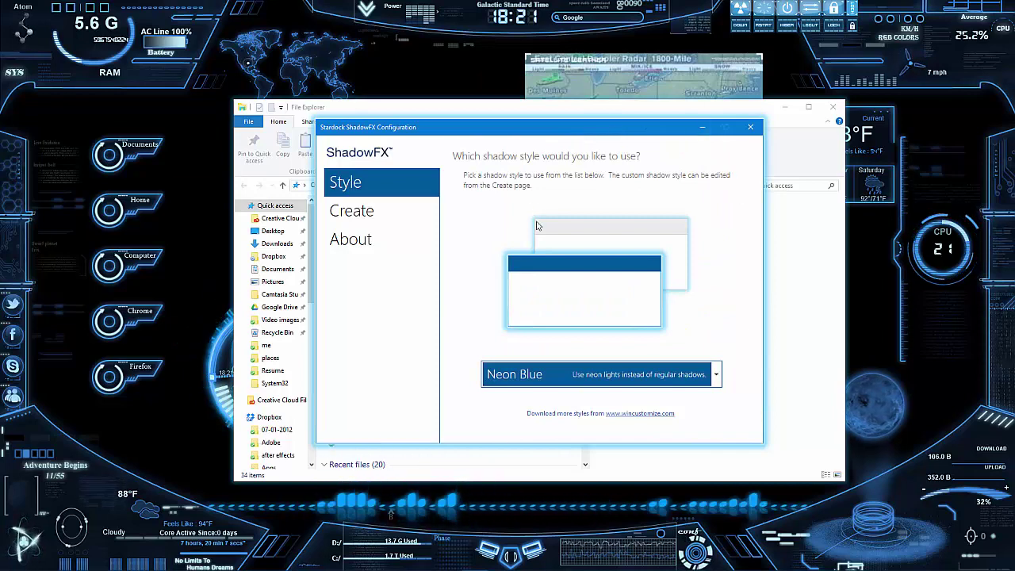
pyautogui.click(570, 376)
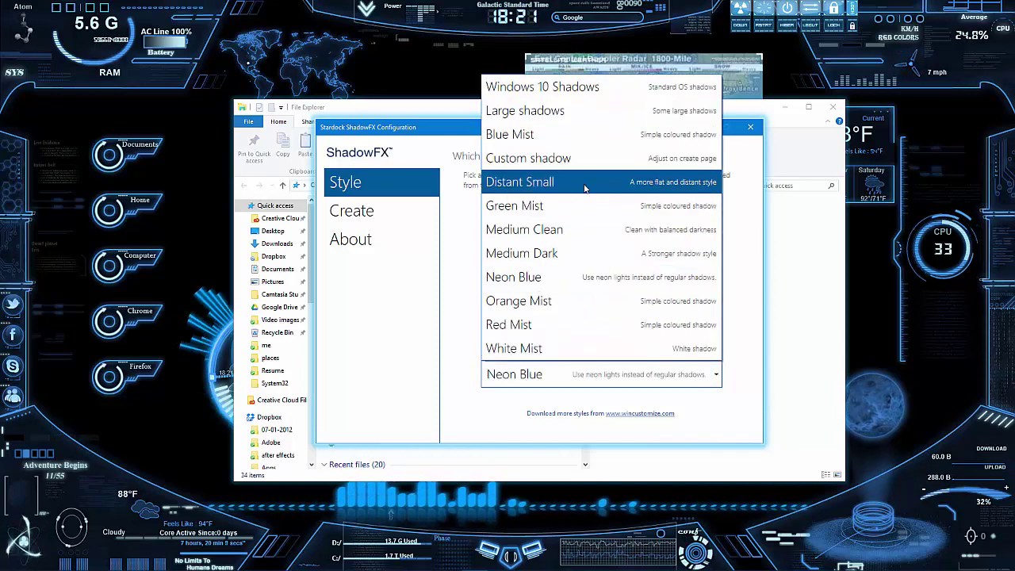
pyautogui.click(585, 184)
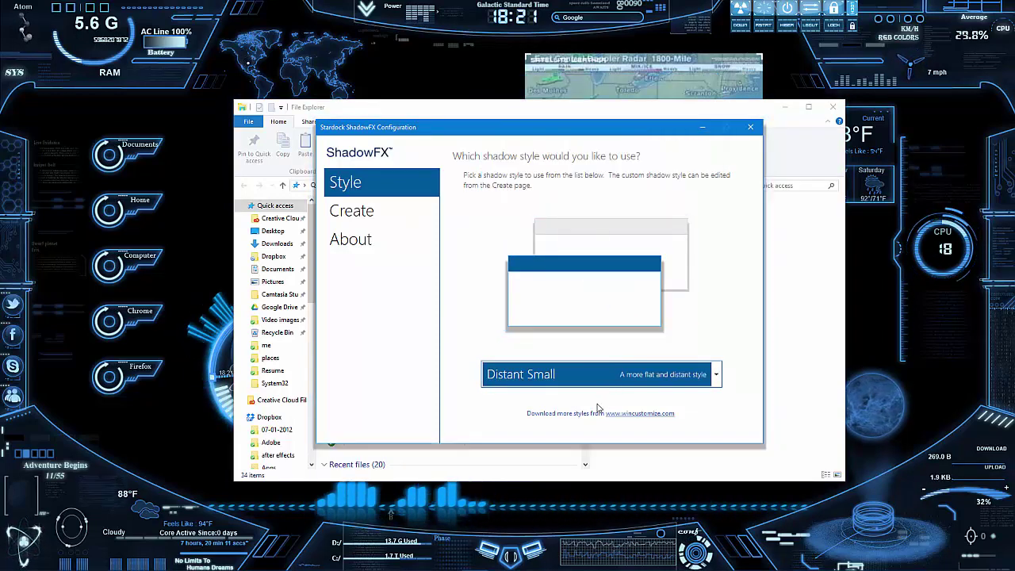
# - Switch back to Custom shadow and bring up its Create page
pyautogui.click(582, 375)
pyautogui.click(587, 156)
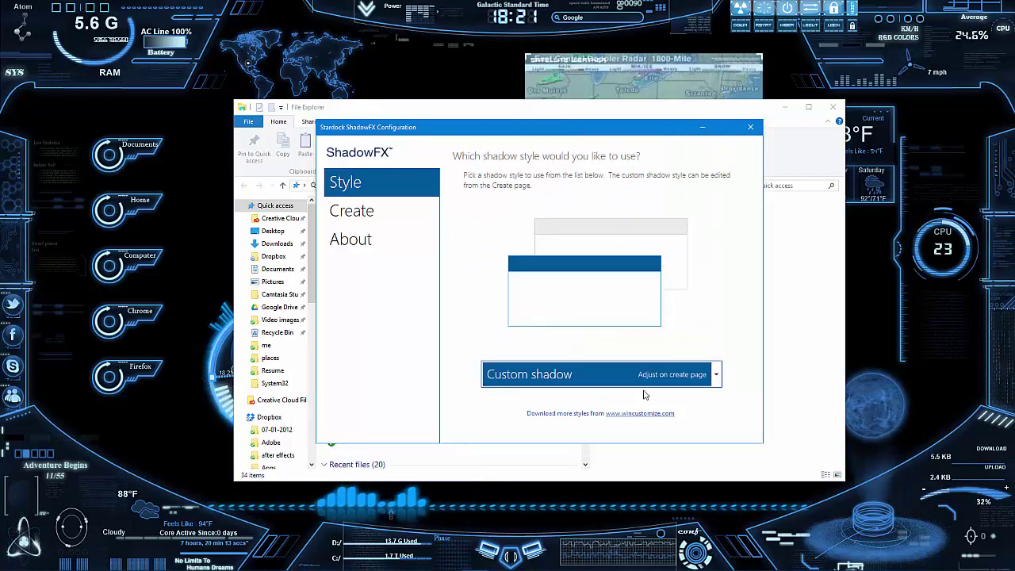
pyautogui.click(353, 211)
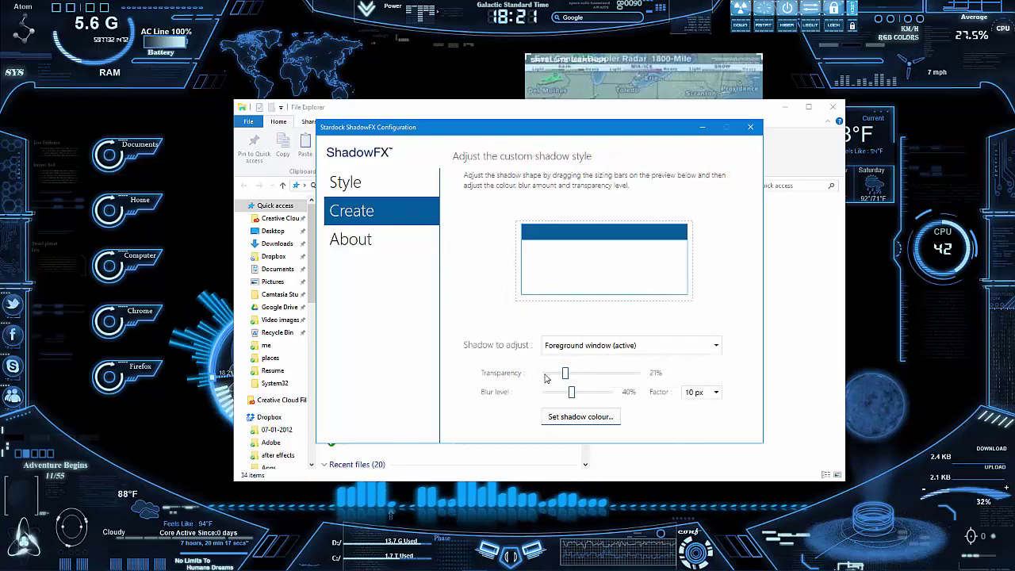
# - Raise the custom shadow's Transparency and Blur level to 100% and pick a 2 px Factor
pyautogui.click(629, 373)
pyautogui.click(629, 373)
pyautogui.click(629, 374)
pyautogui.click(628, 373)
pyautogui.scroll(-2, 575, 395)
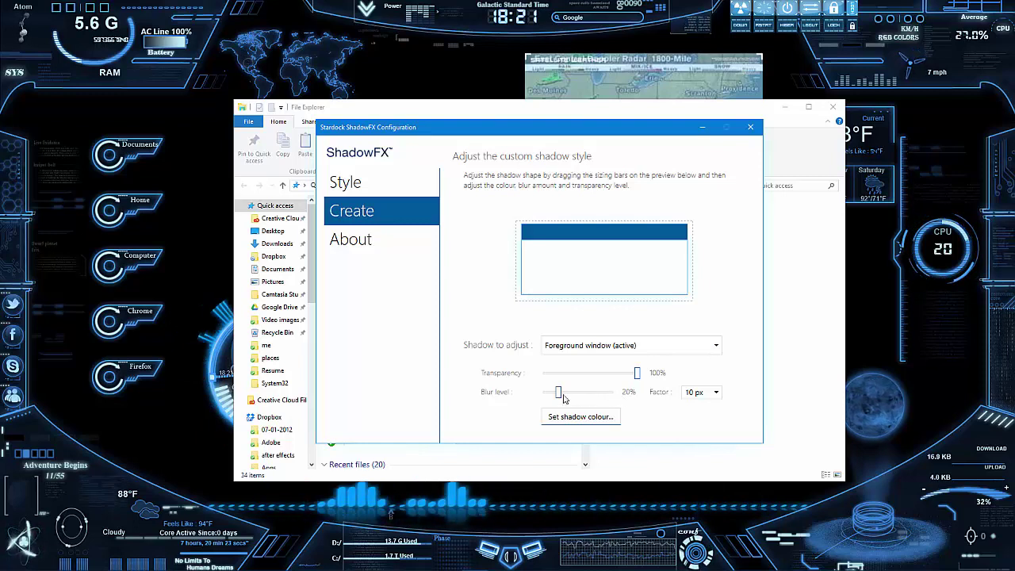
pyautogui.moveTo(559, 394); pyautogui.dragTo(681, 402)
pyautogui.click(701, 391)
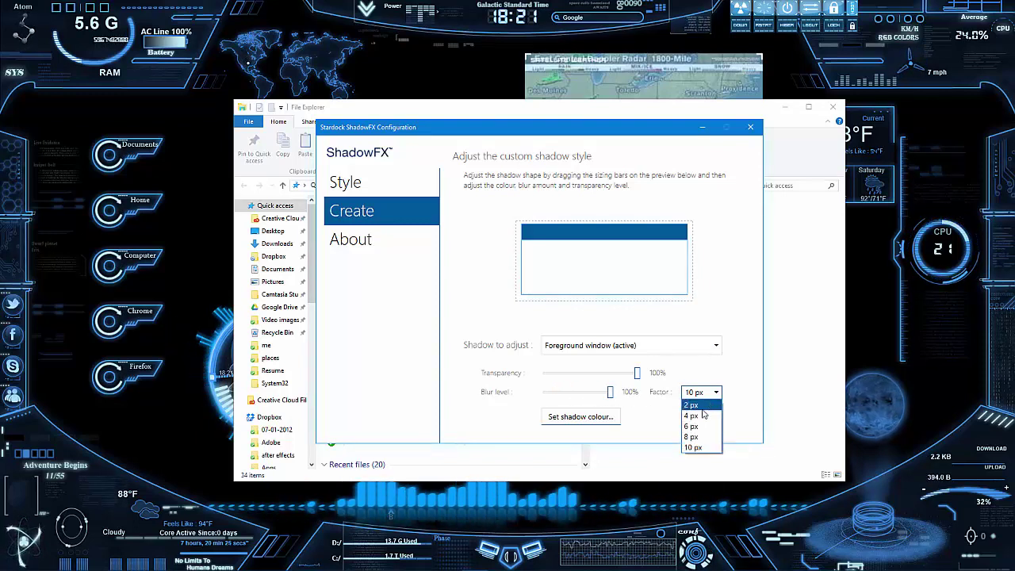
pyautogui.click(692, 404)
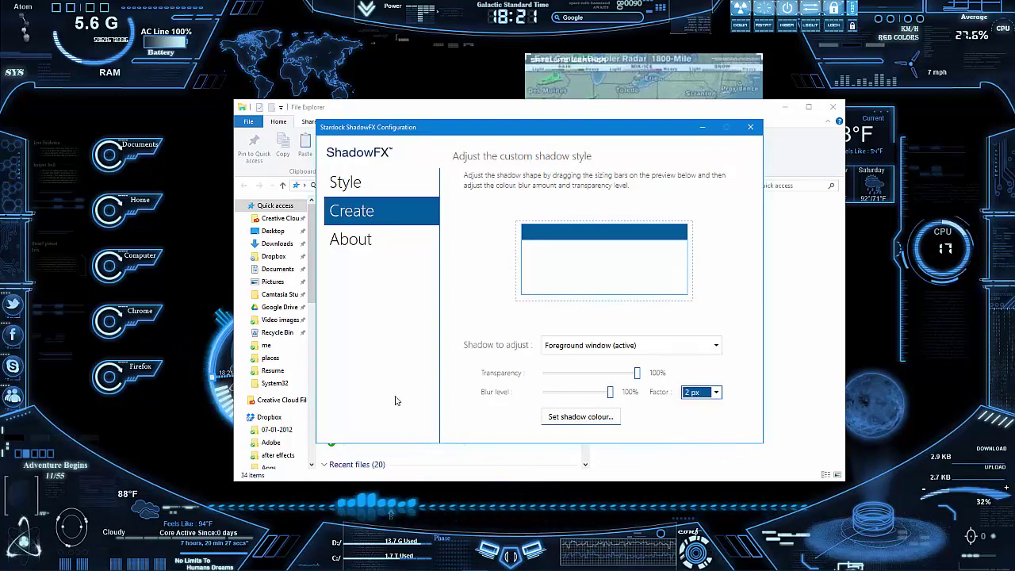
# - Bring the Steam library window forward and move it slightly up and right
pyautogui.moveTo(466, 549)
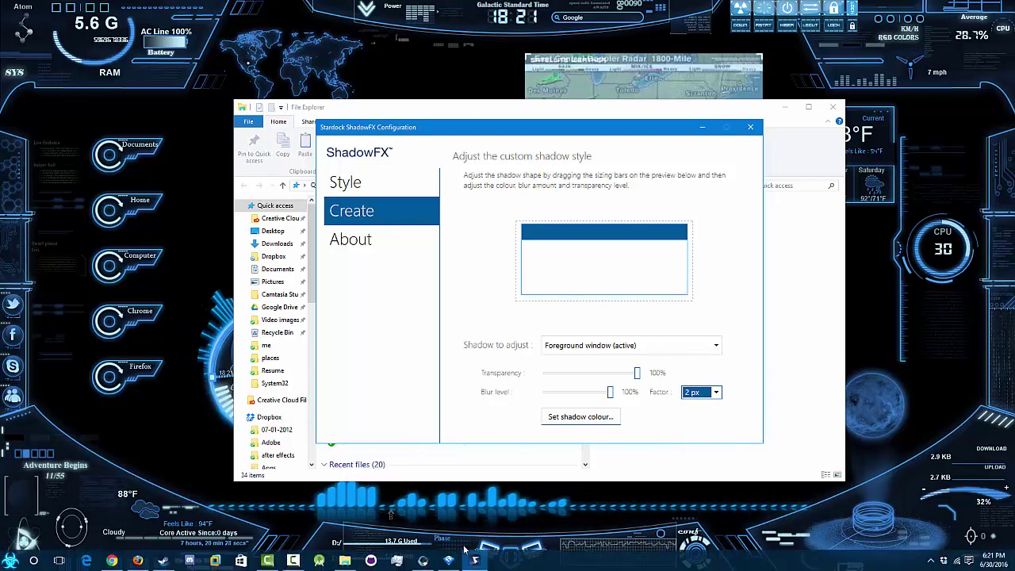
pyautogui.click(163, 560)
pyautogui.moveTo(605, 100); pyautogui.dragTo(634, 68)
# - Choose the Neon Blue style on the ShadowFX Style page, then bring Steam to the front
pyautogui.moveTo(413, 557)
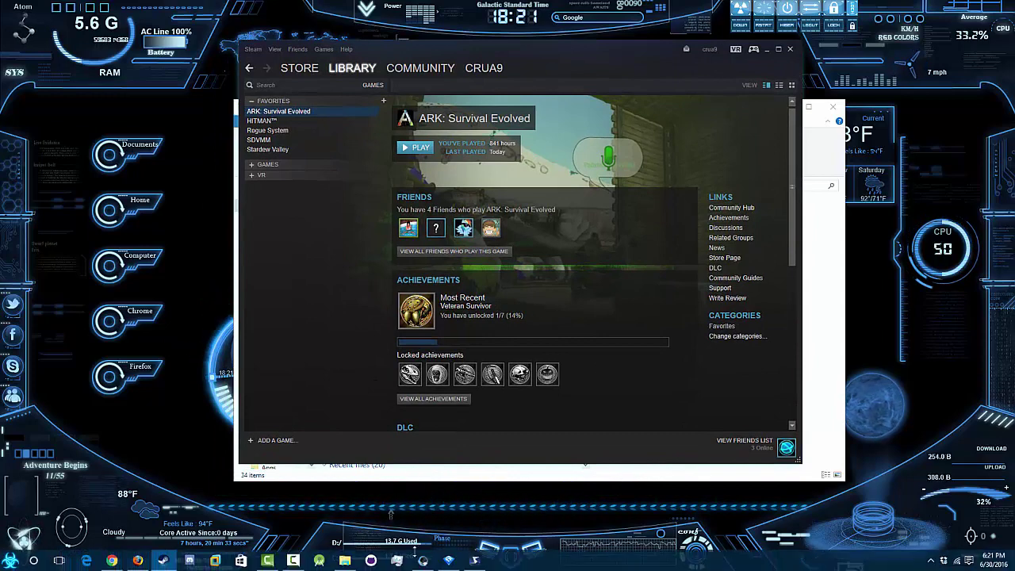
pyautogui.click(453, 561)
pyautogui.click(471, 561)
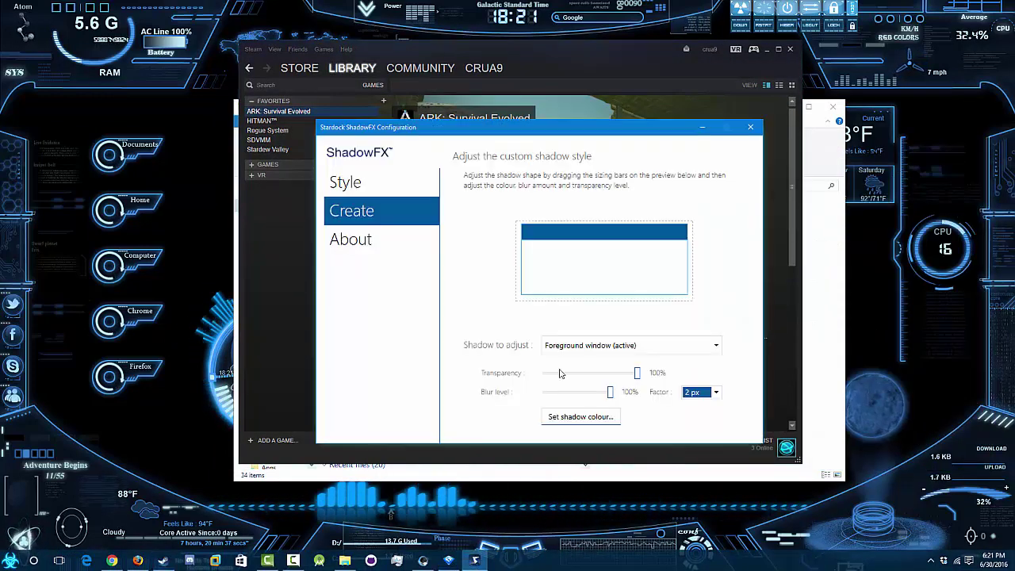
pyautogui.click(364, 183)
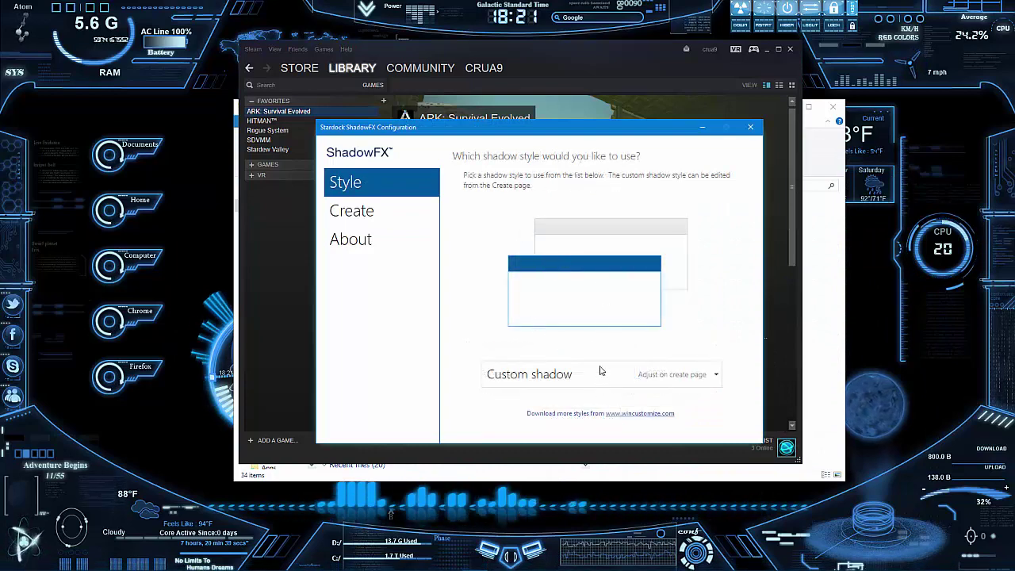
pyautogui.click(600, 374)
pyautogui.click(593, 277)
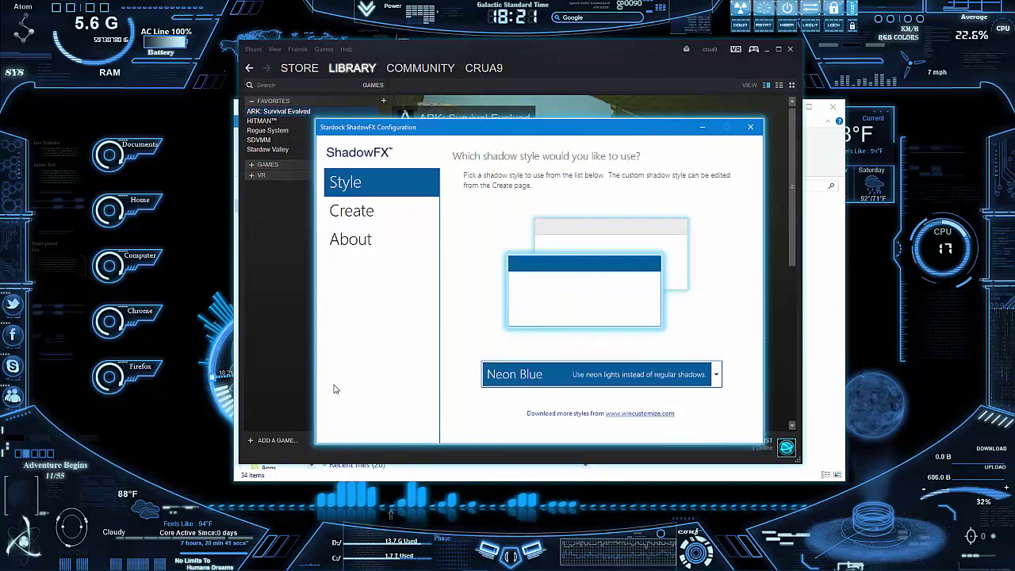
pyautogui.click(300, 344)
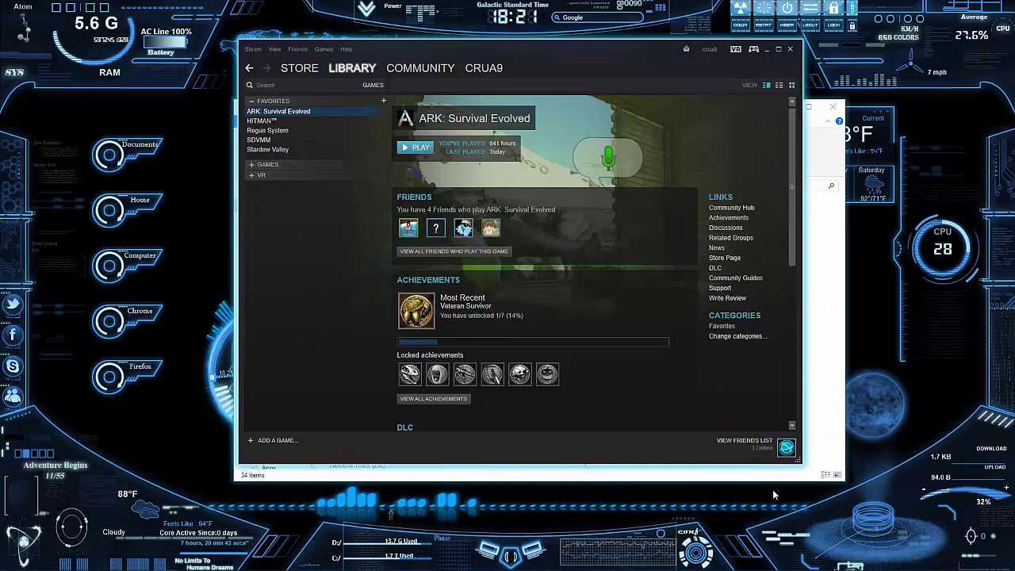
# - Drag the Steam window around to preview its Neon Blue shadow, settling slightly left
pyautogui.moveTo(625, 51); pyautogui.dragTo(671, 57)
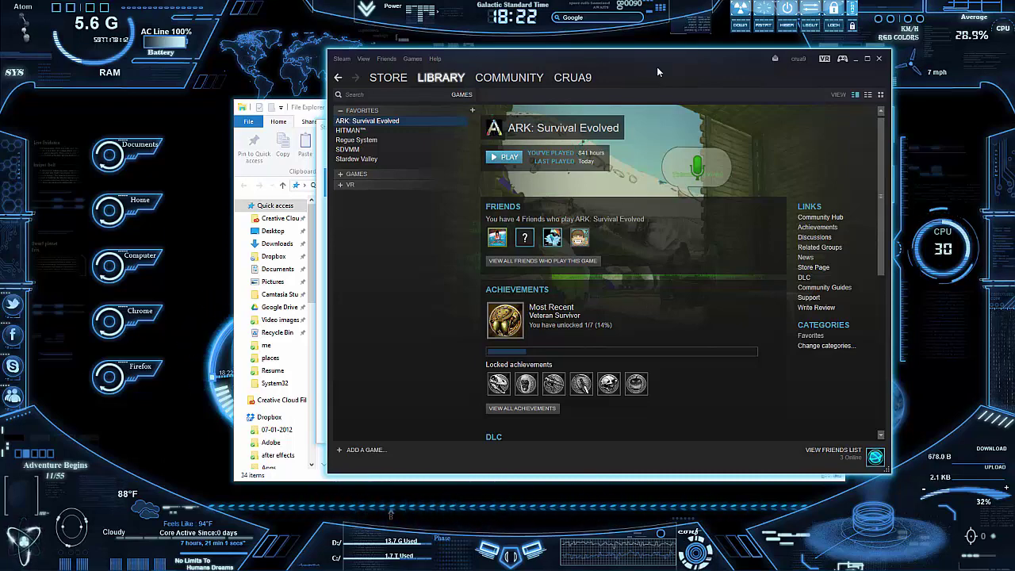
pyautogui.moveTo(653, 57); pyautogui.dragTo(547, 52)
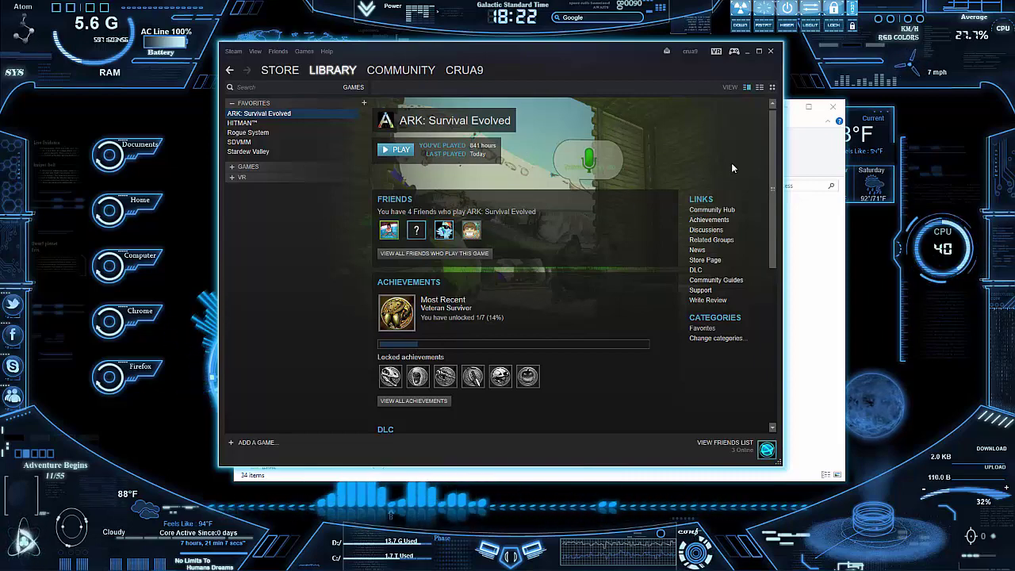
pyautogui.moveTo(593, 53)
pyautogui.mouseDown()
pyautogui.moveTo(587, 97)
pyautogui.moveTo(600, 58)
pyautogui.mouseUp()
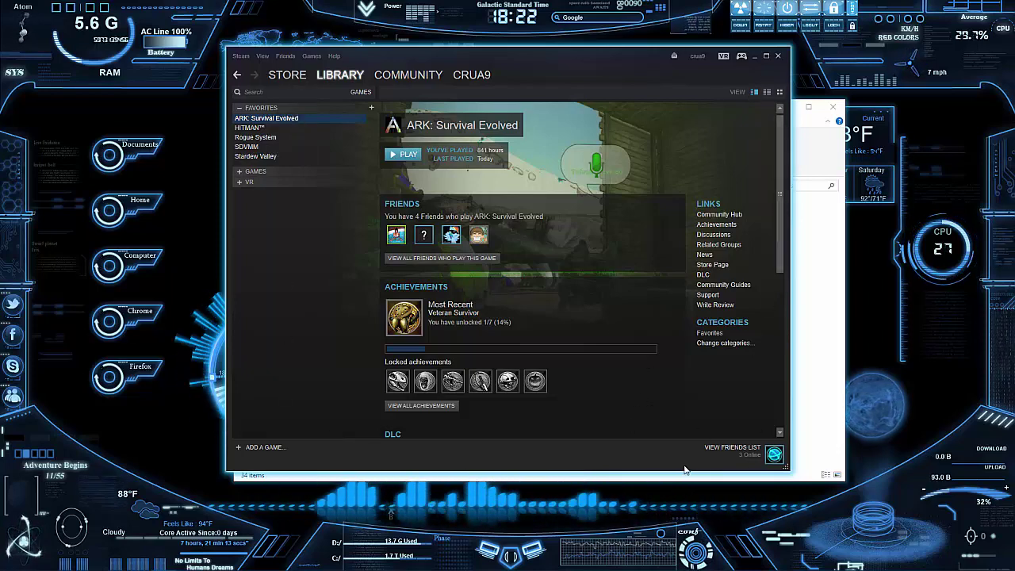
# - Bring File Explorer forward, then reopen the WindowFX and ShadowFX configuration windows
pyautogui.click(823, 386)
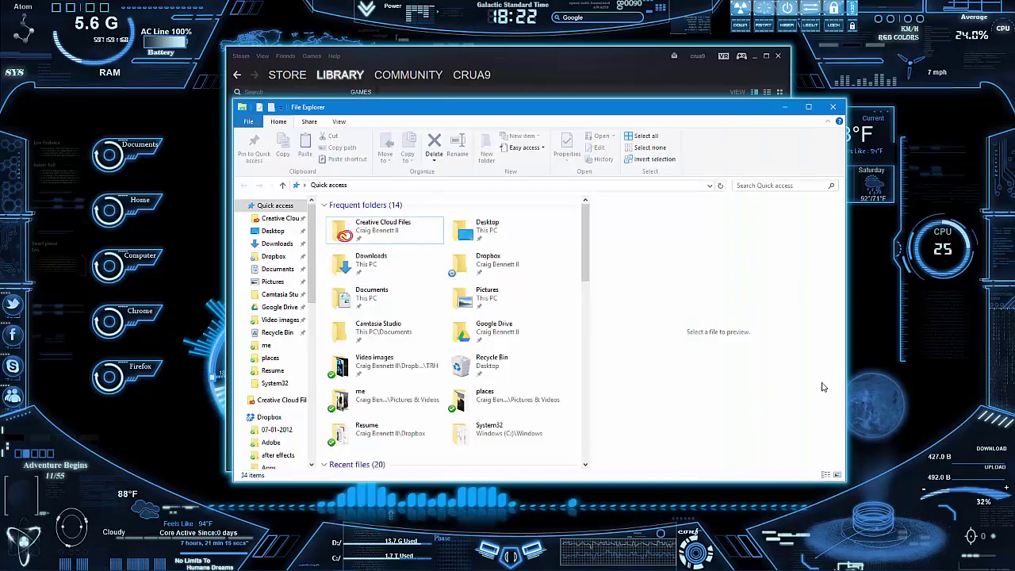
pyautogui.moveTo(621, 567)
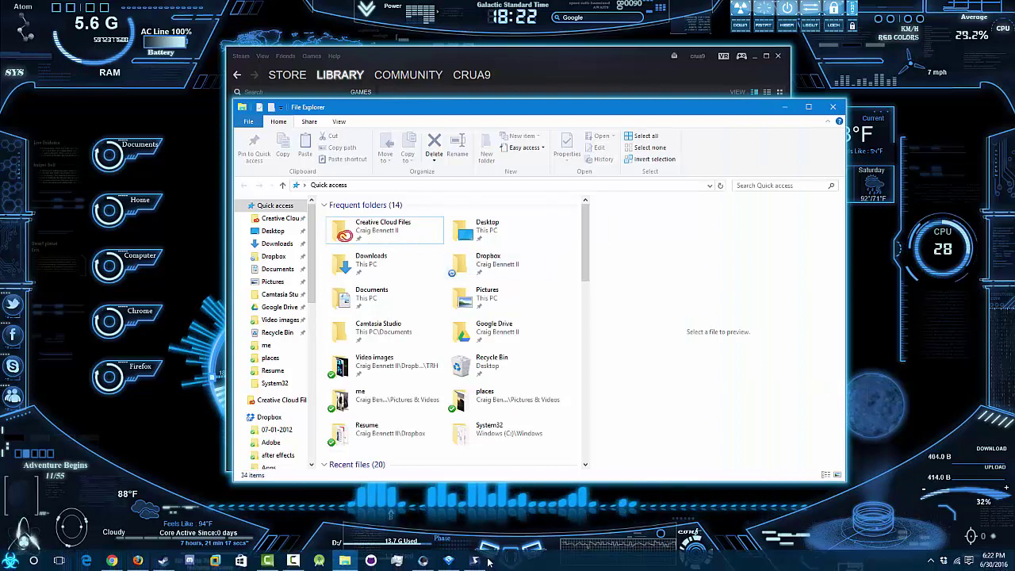
pyautogui.click(448, 560)
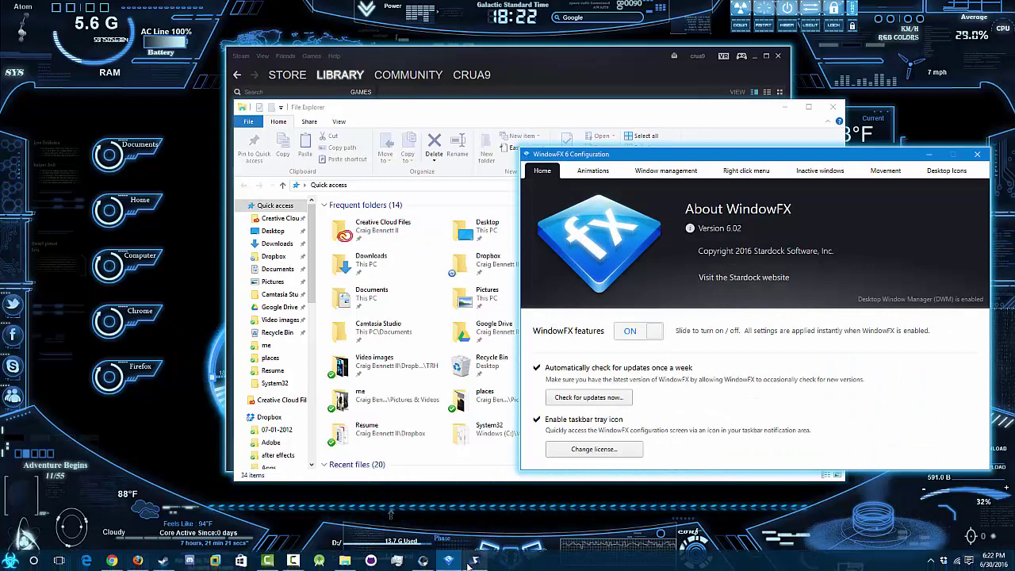
pyautogui.click(474, 561)
# - Cycle the shadow style through Medium Clean, Windows 10 Shadows and Large shadows
pyautogui.click(573, 374)
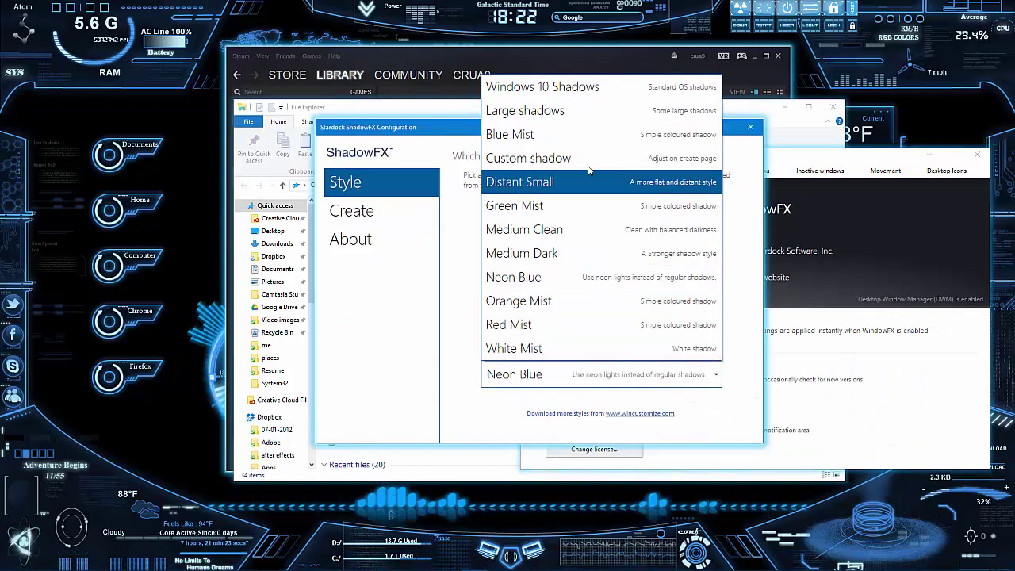
pyautogui.click(569, 231)
pyautogui.click(614, 376)
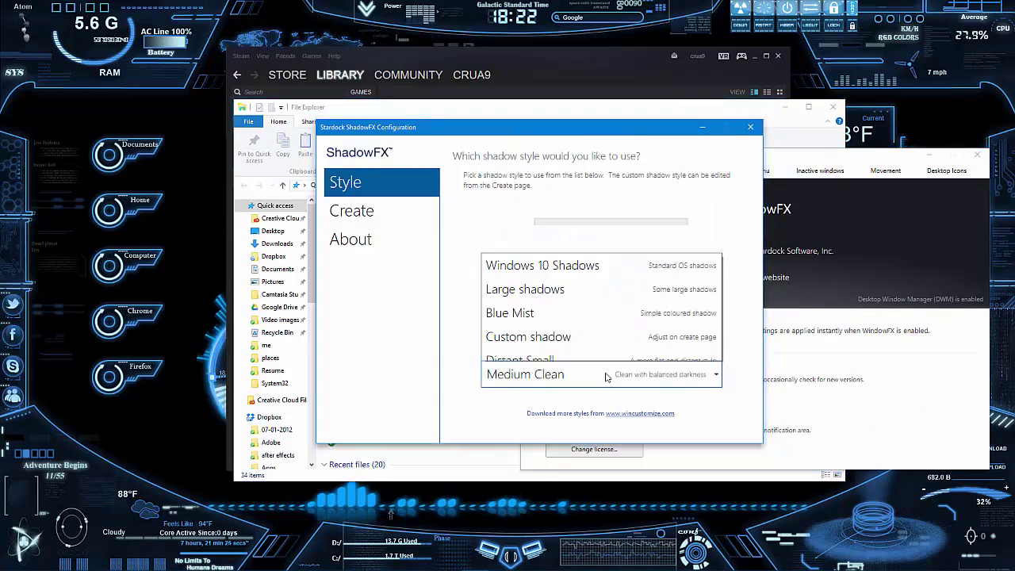
pyautogui.click(593, 89)
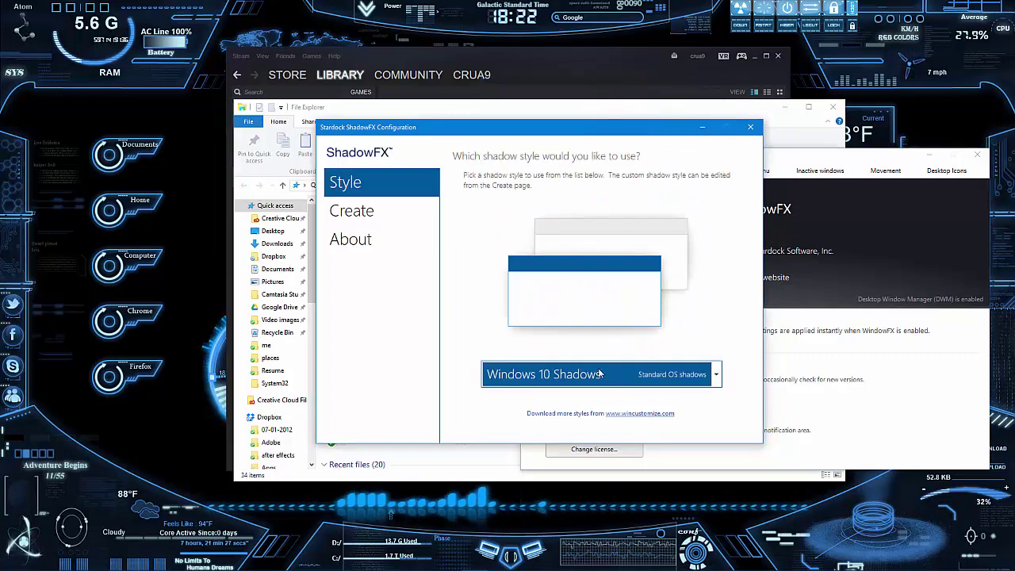
pyautogui.click(598, 372)
pyautogui.click(566, 107)
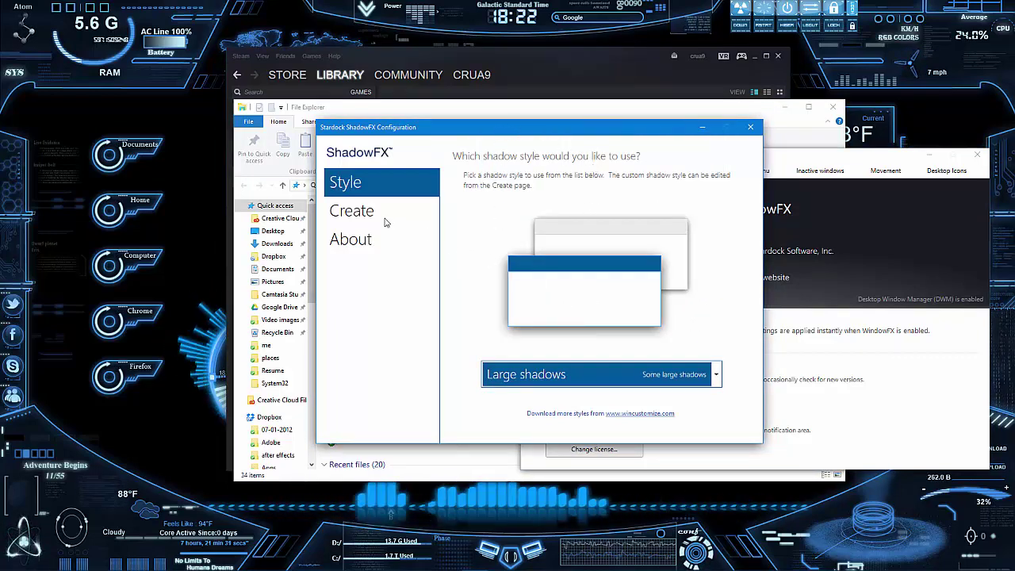
pyautogui.click(543, 376)
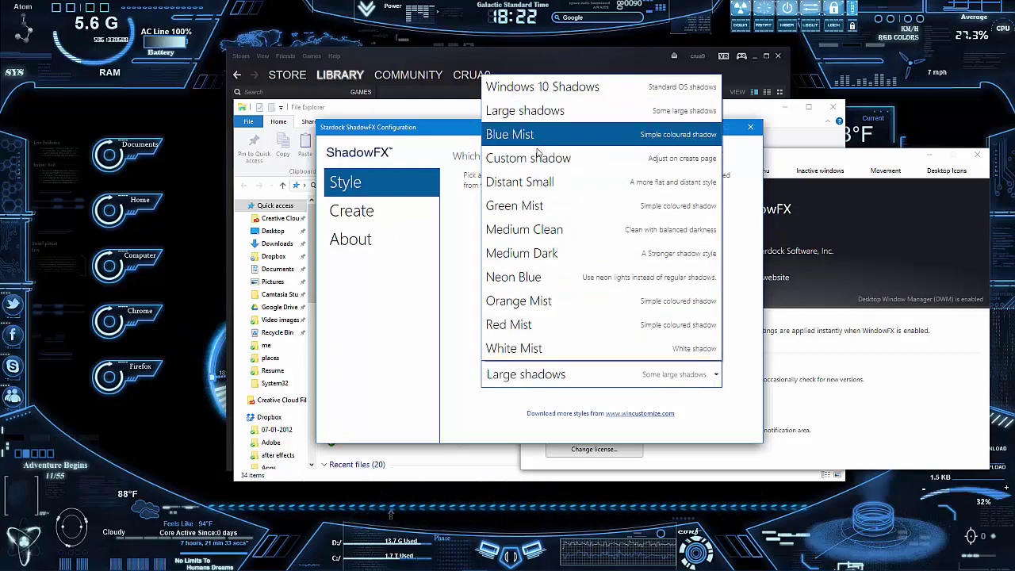
# - Select Custom shadow, confirm its shadow colour, and set the blur Factor to 10 px
pyautogui.click(563, 158)
pyautogui.click(352, 210)
pyautogui.click(580, 417)
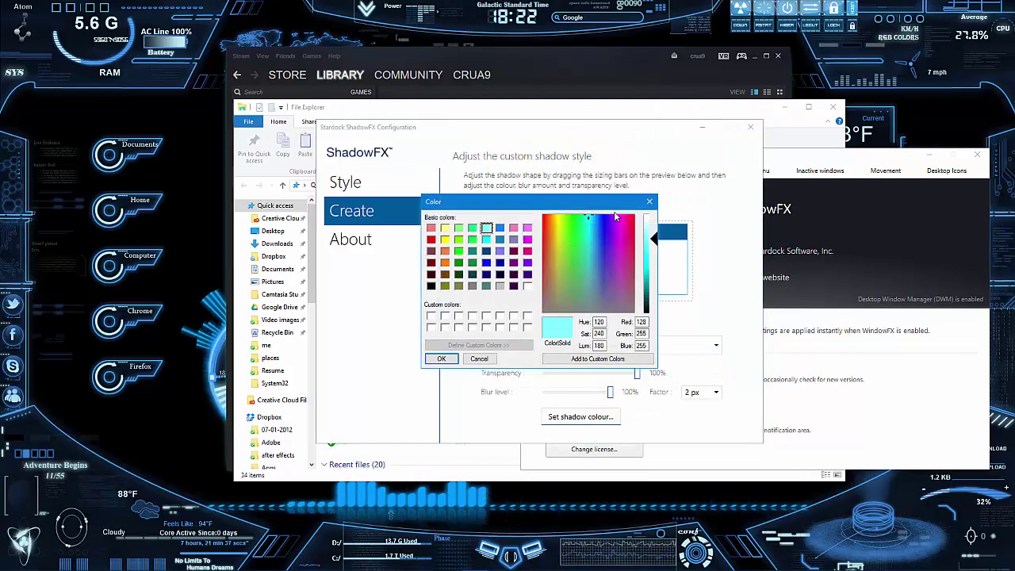
pyautogui.click(438, 359)
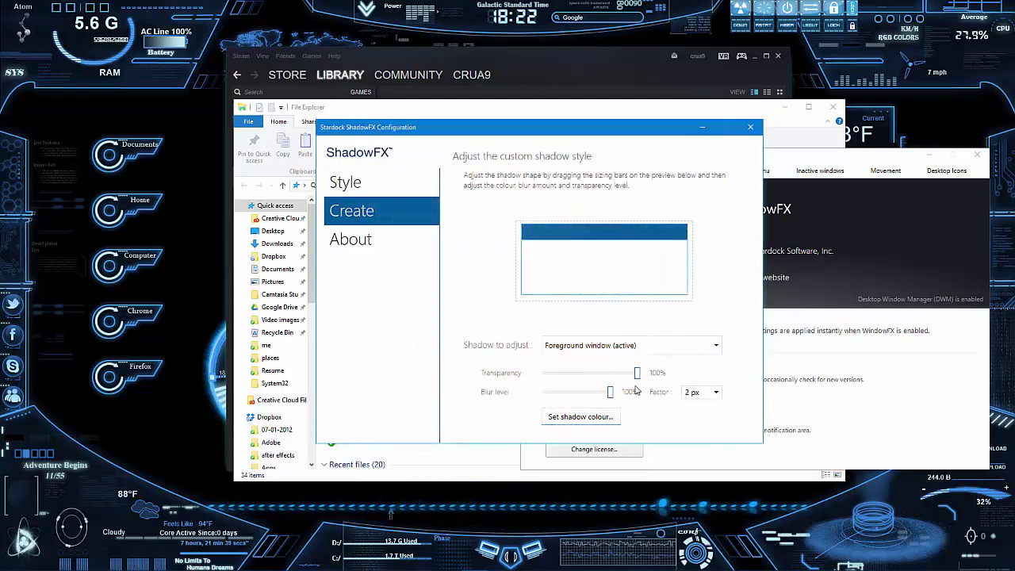
pyautogui.click(712, 395)
pyautogui.click(686, 447)
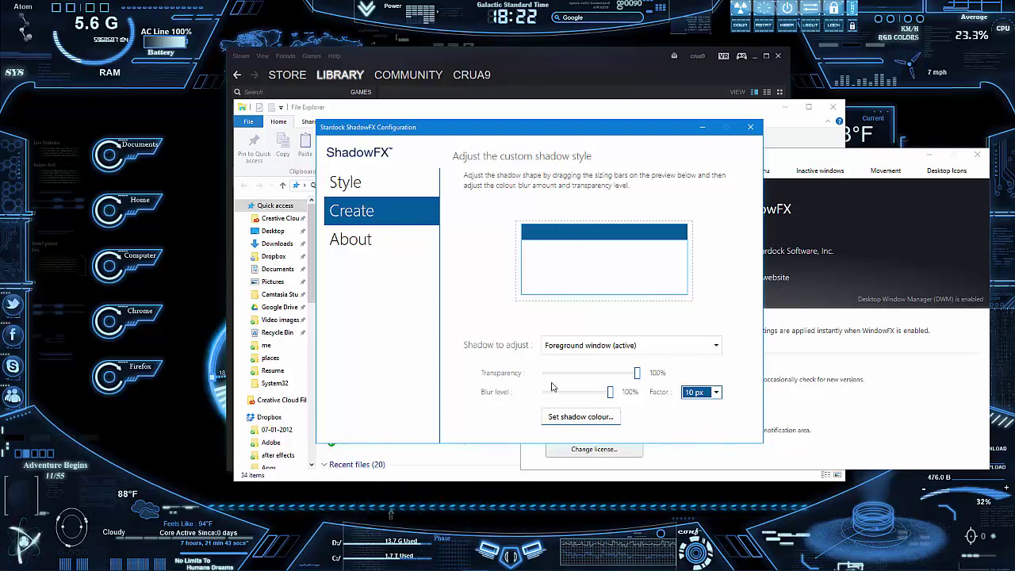
# - Switch to editing Background windows (inactive), minimize ShadowFX, and move WindowFX left
pyautogui.click(680, 347)
pyautogui.click(594, 376)
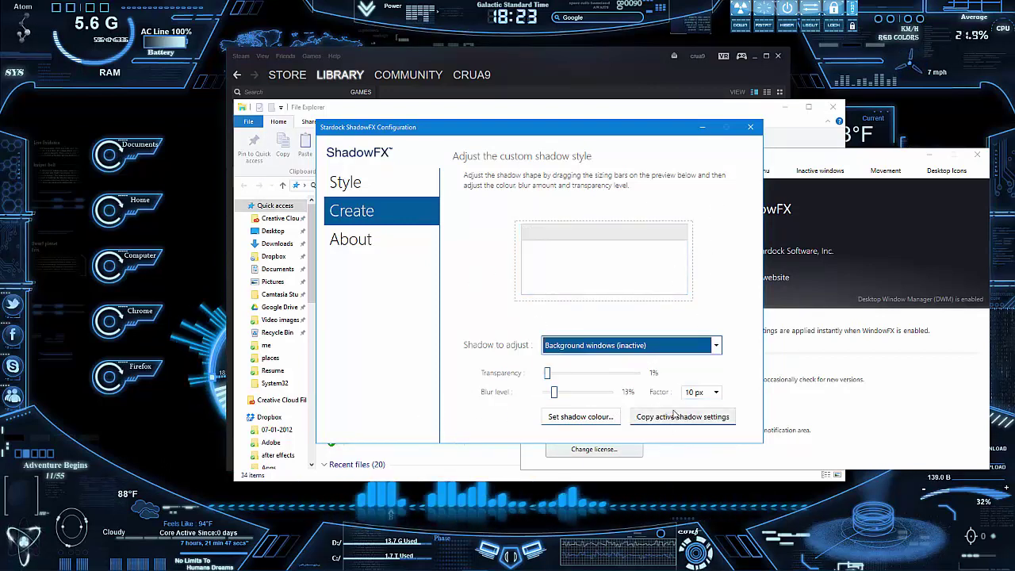
pyautogui.click(701, 128)
pyautogui.moveTo(790, 156); pyautogui.dragTo(679, 158)
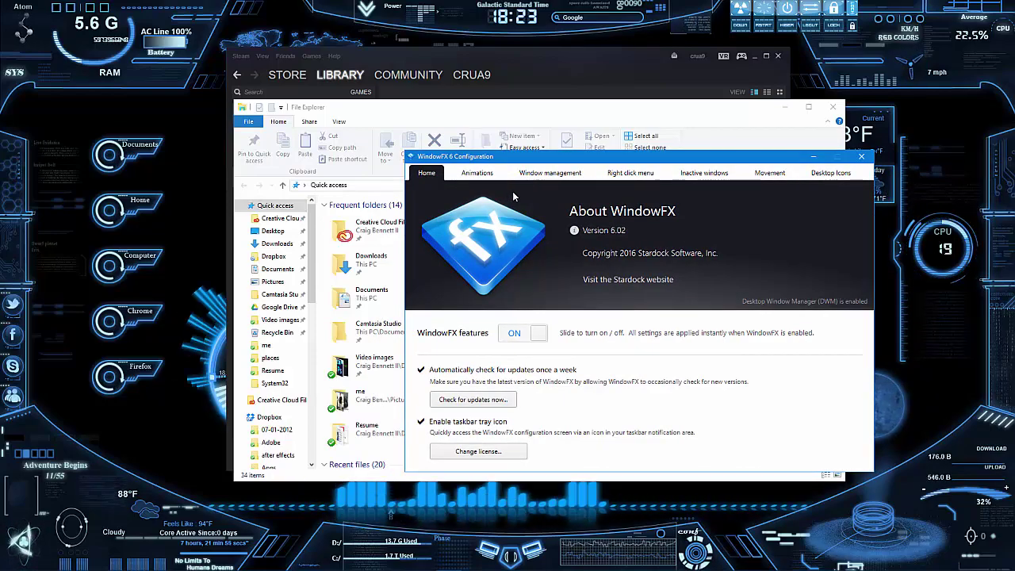
# - Drag the WindowFX configuration to show its wobble, close it, and minimize Steam
pyautogui.moveTo(561, 158); pyautogui.dragTo(503, 168)
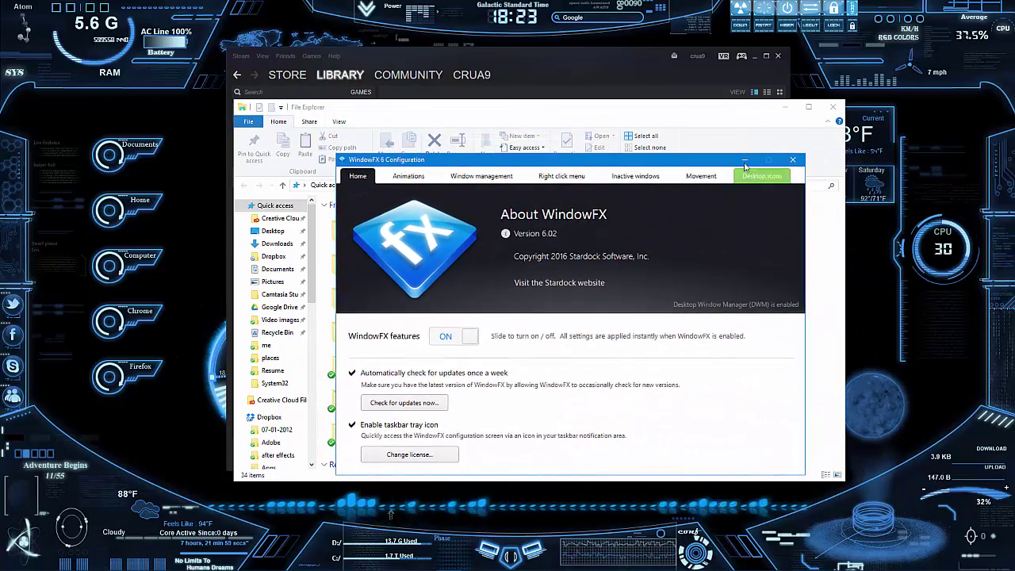
pyautogui.click(777, 158)
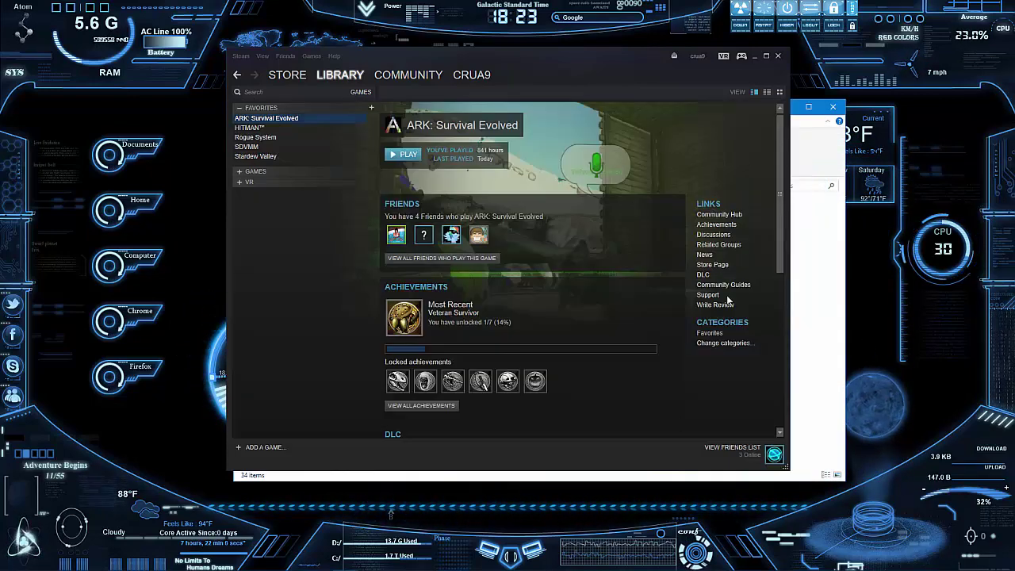
pyautogui.click(755, 57)
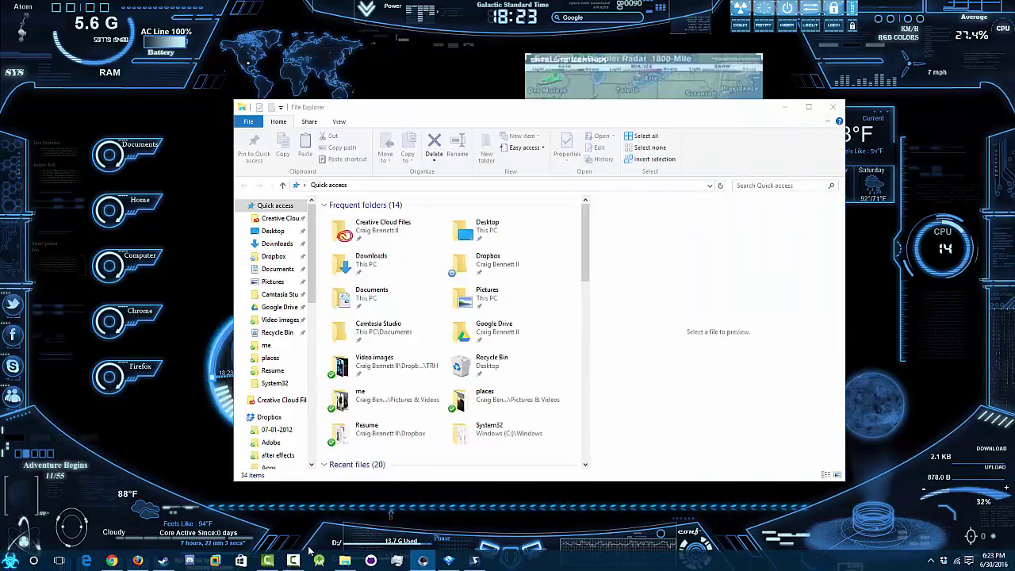
# - Minimize, restore and close File Explorer, open a new one, and bring ShadowFX's configuration forward
pyautogui.press('super+d')
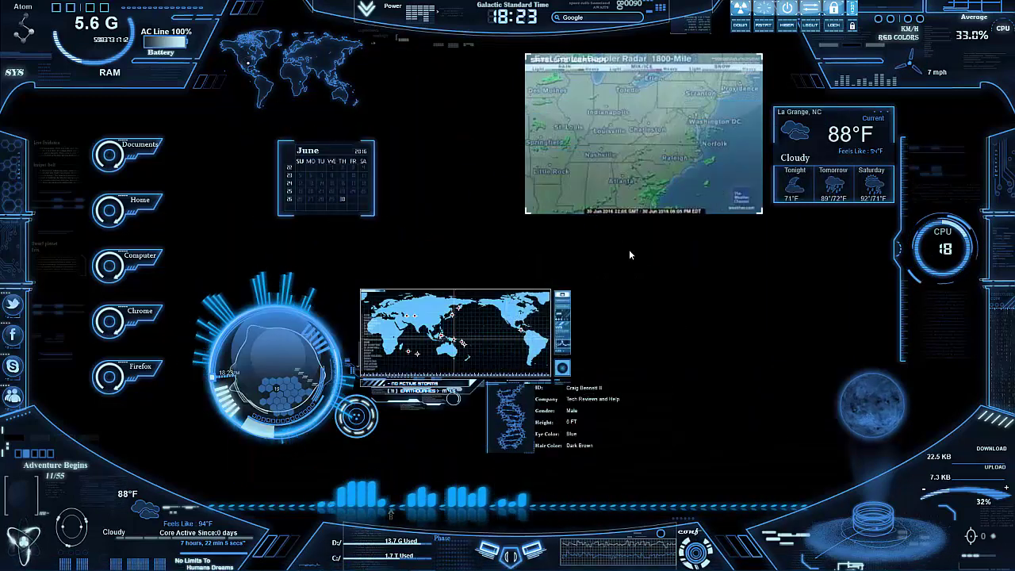
pyautogui.click(345, 561)
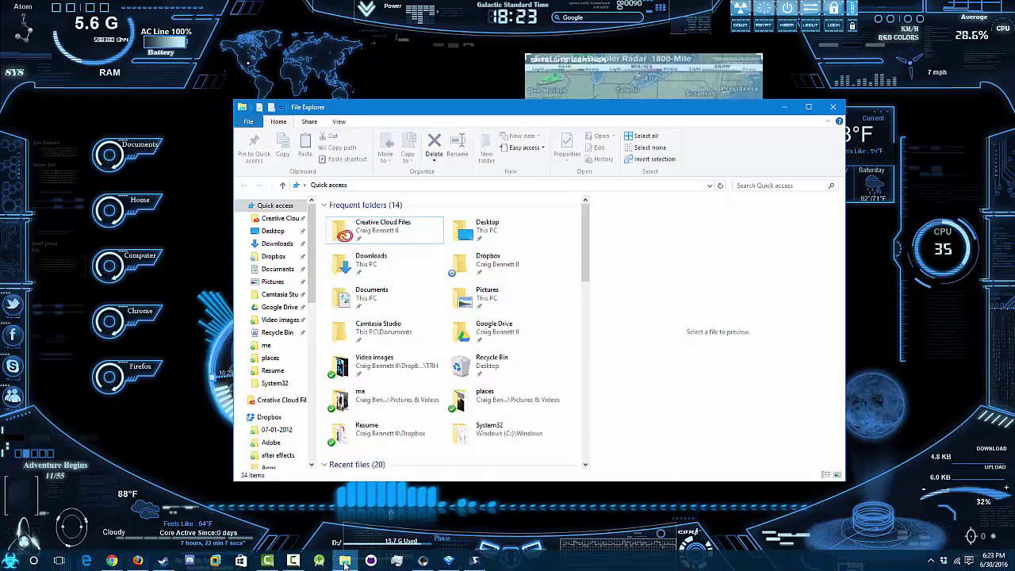
pyautogui.click(834, 107)
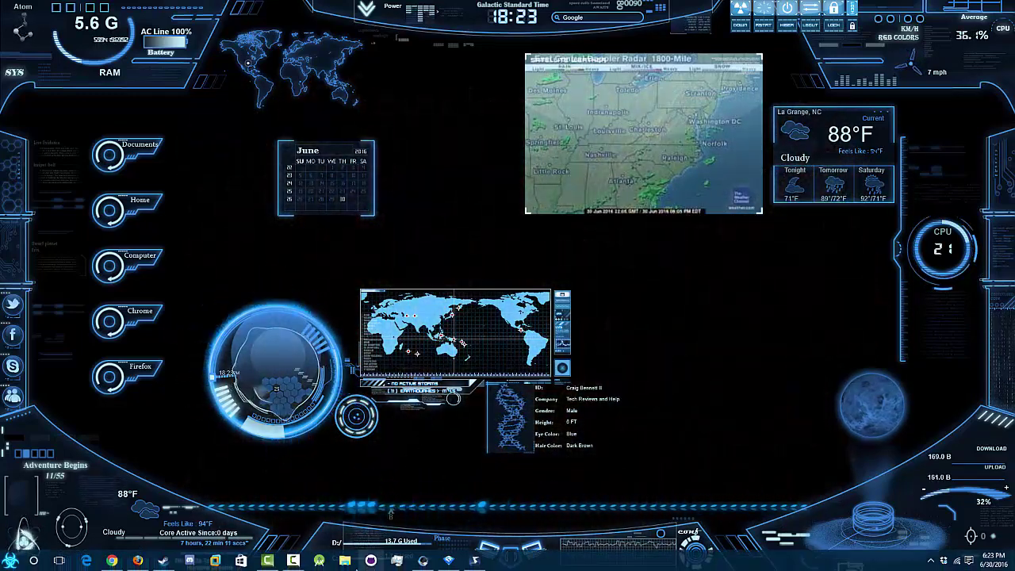
pyautogui.press('super+e')
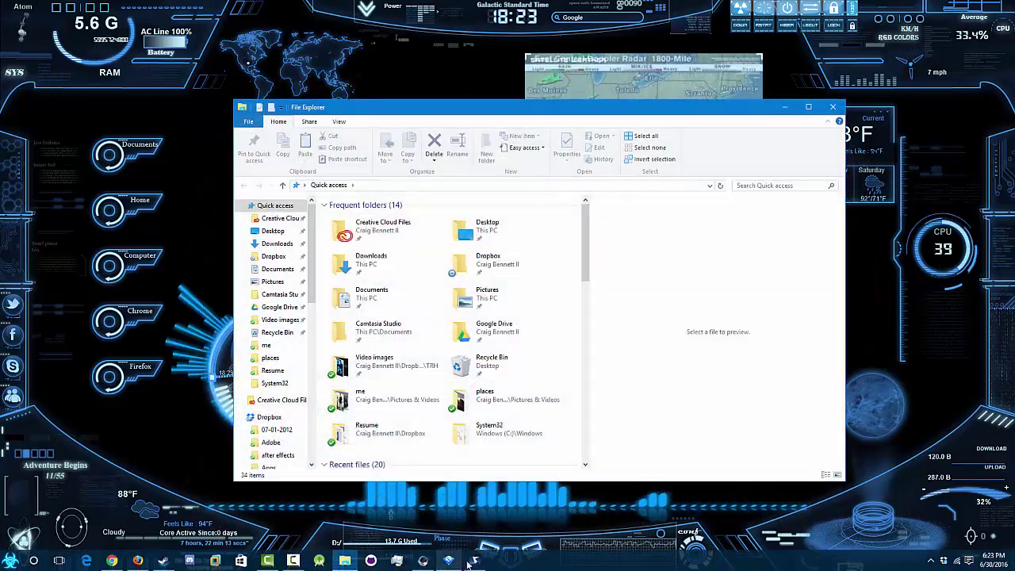
pyautogui.click(473, 560)
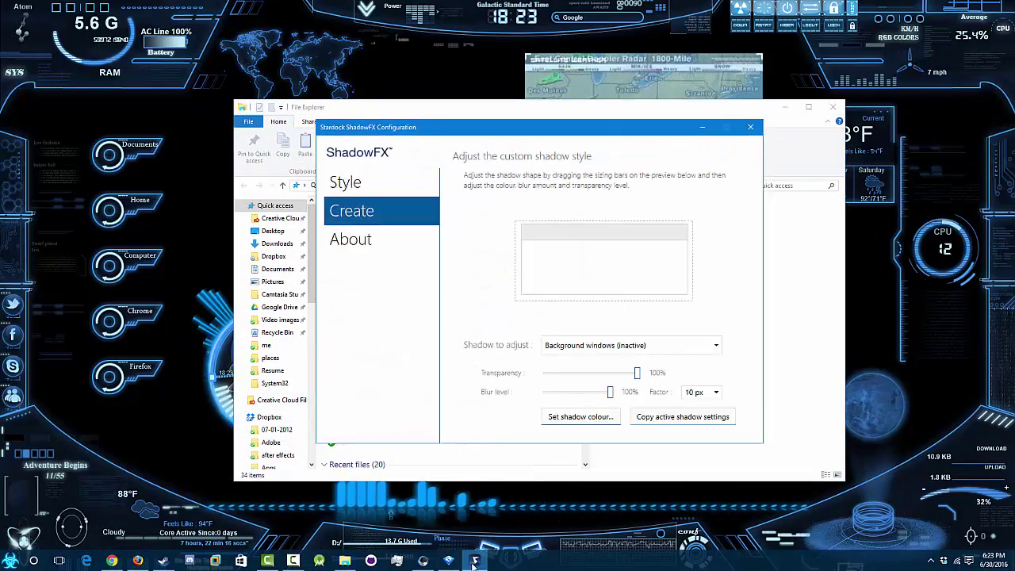
# - Close ShadowFX, open WindowFX's configuration on the Animations tab, and drag it to show the wobble
pyautogui.click(750, 127)
pyautogui.click(448, 561)
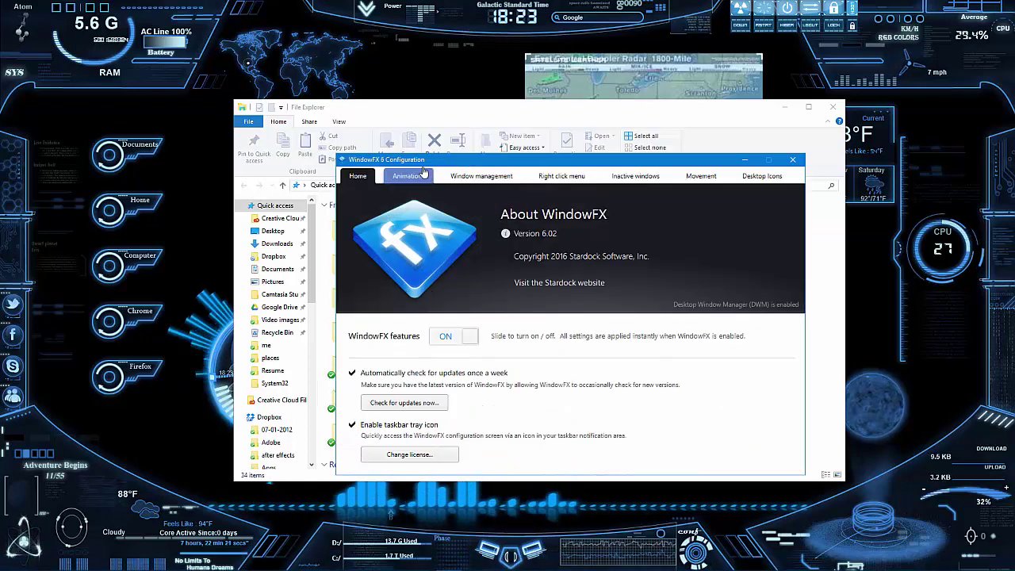
pyautogui.click(408, 175)
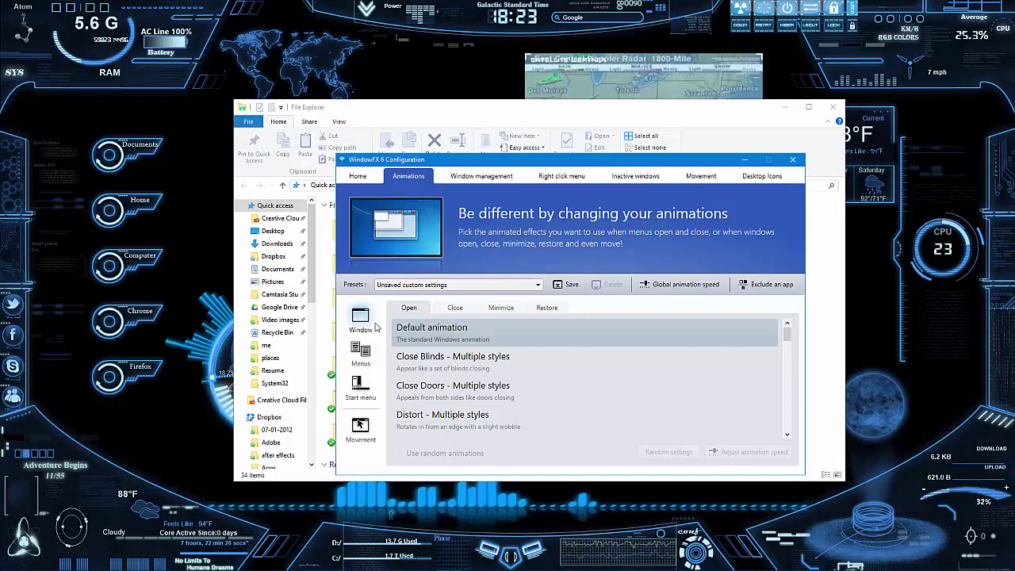
pyautogui.moveTo(550, 163)
pyautogui.mouseDown()
pyautogui.moveTo(611, 131)
pyautogui.moveTo(561, 146)
pyautogui.mouseUp()
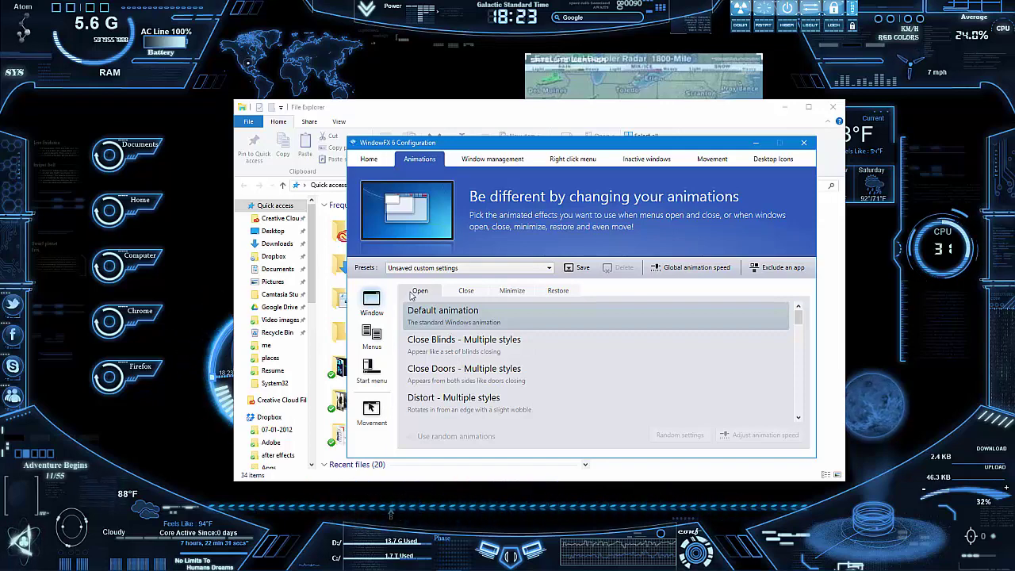
# - Browse the Close, Minimize and Restore window animations, then return to the Open list
pyautogui.click(465, 290)
pyautogui.click(511, 292)
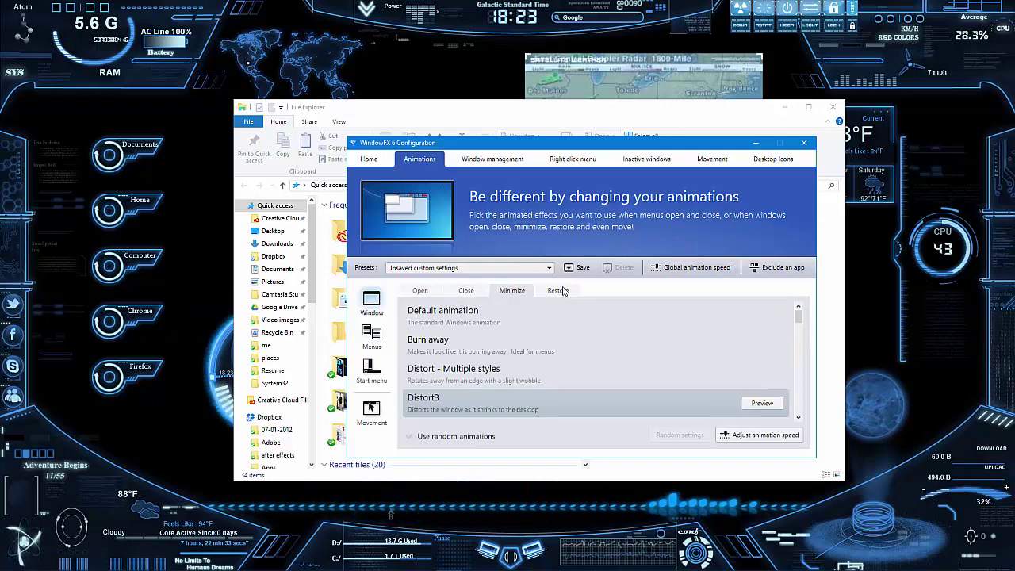
pyautogui.click(559, 293)
pyautogui.click(420, 290)
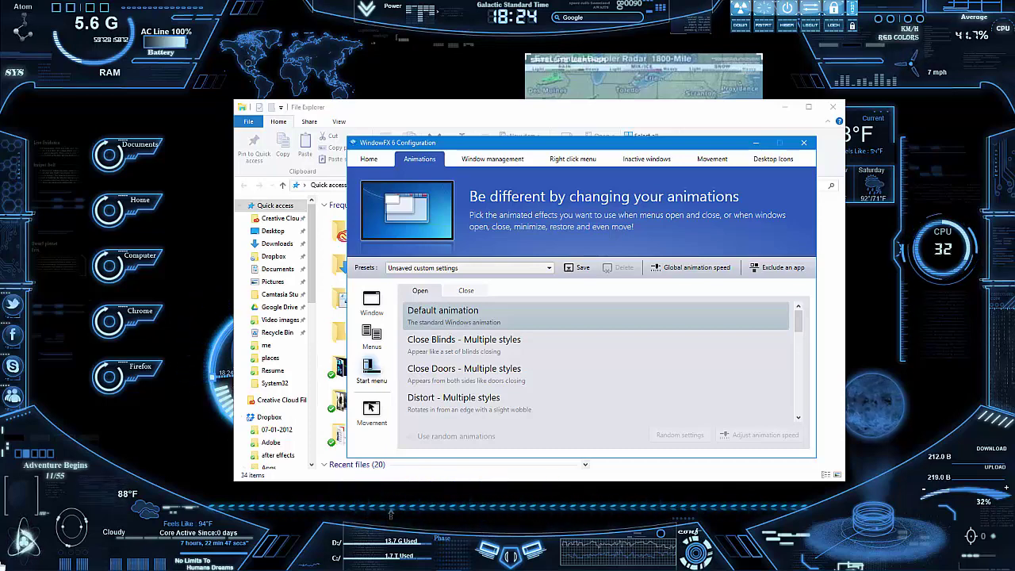
pyautogui.press('super')
pyautogui.press('super')
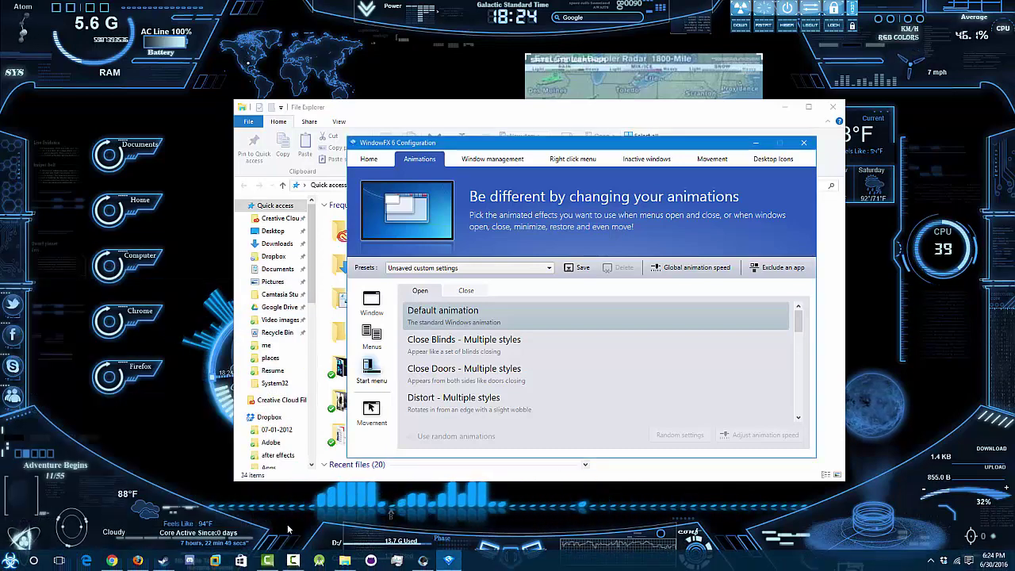
pyautogui.click(11, 560)
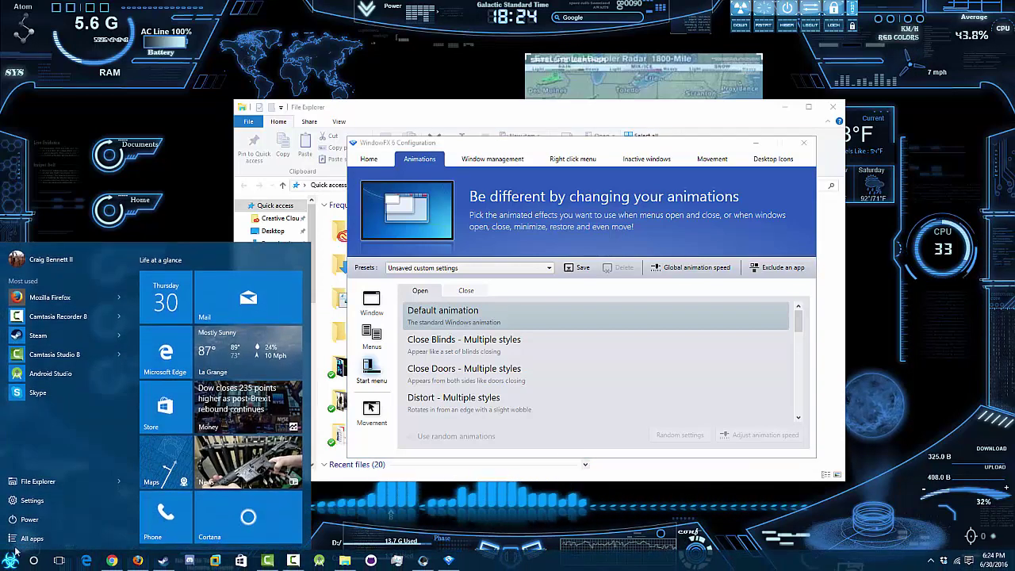
pyautogui.press('super')
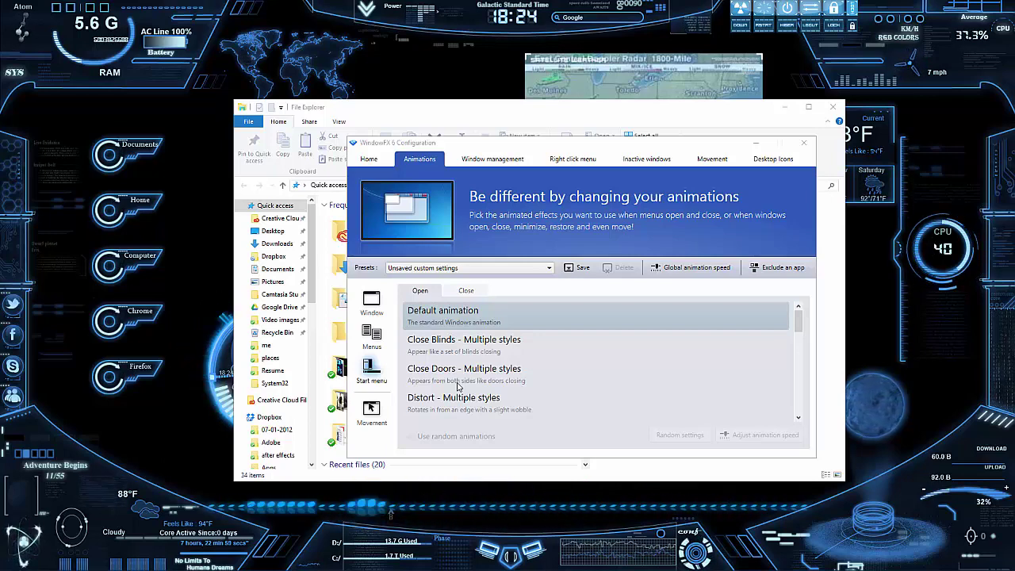
pyautogui.press('super')
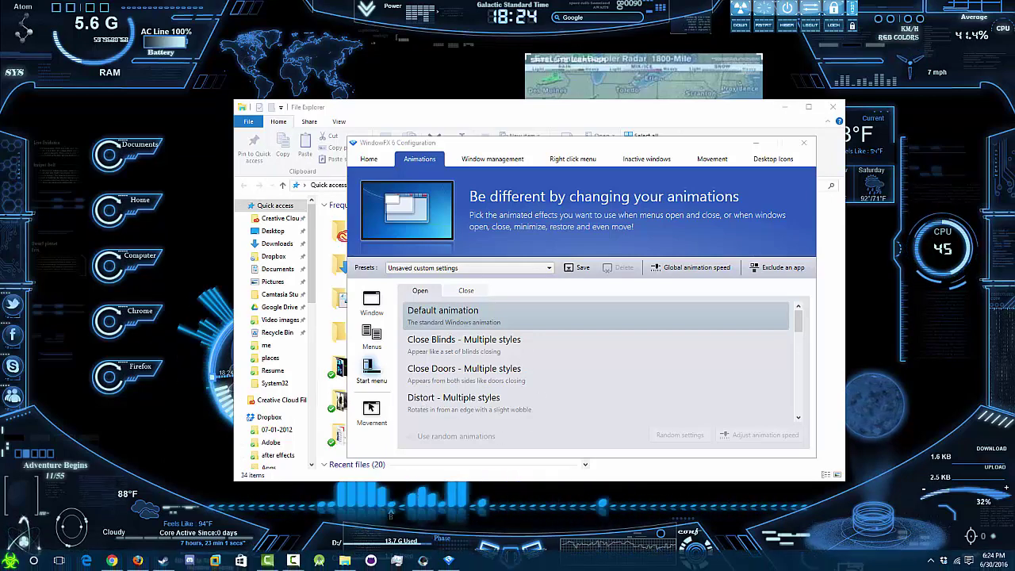
pyautogui.press('super')
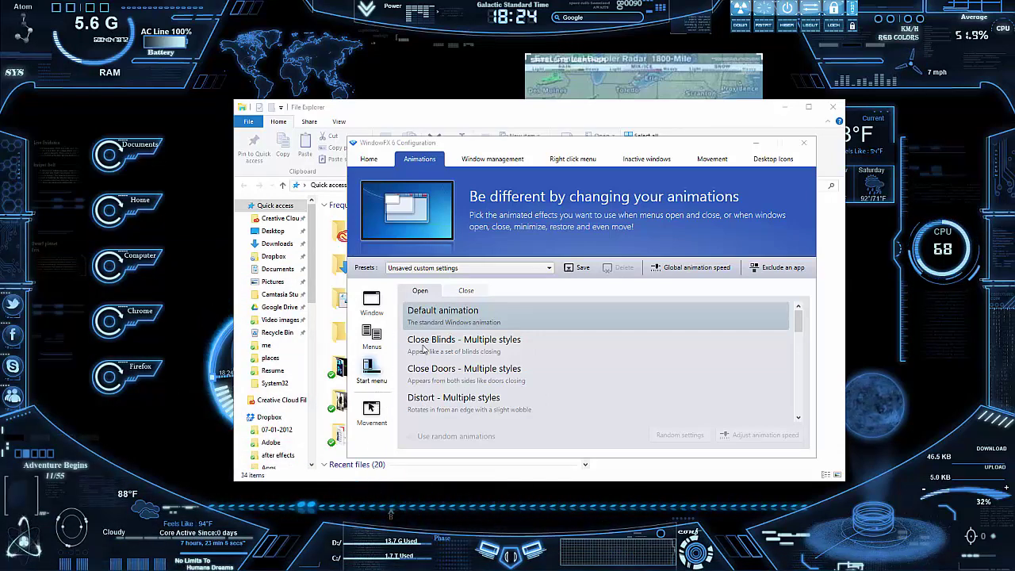
pyautogui.click(466, 290)
pyautogui.click(422, 290)
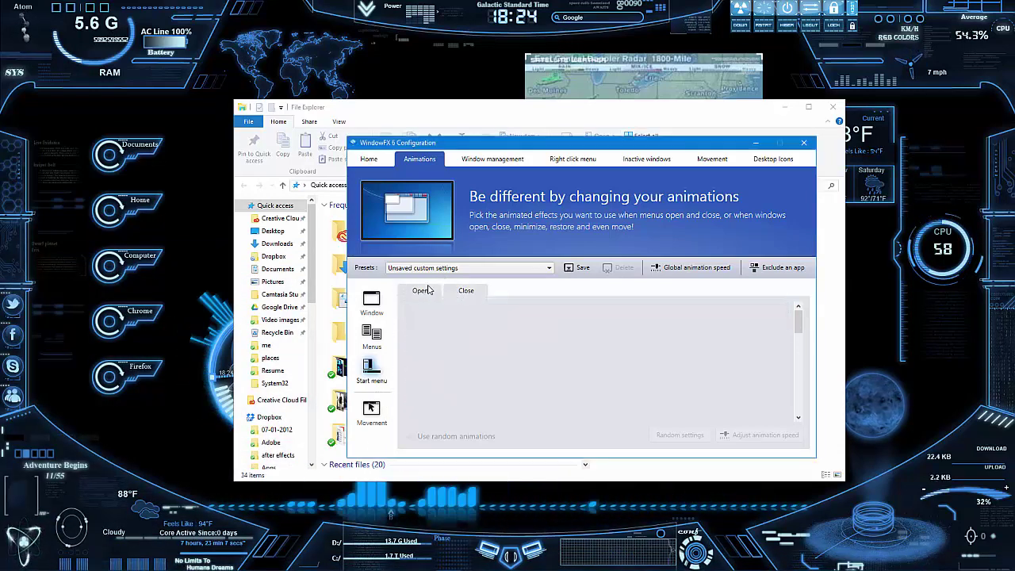
# - Show the Movement options, test the wobble by dragging, and keep Compiz style wobbly / jelly windows
pyautogui.click(371, 409)
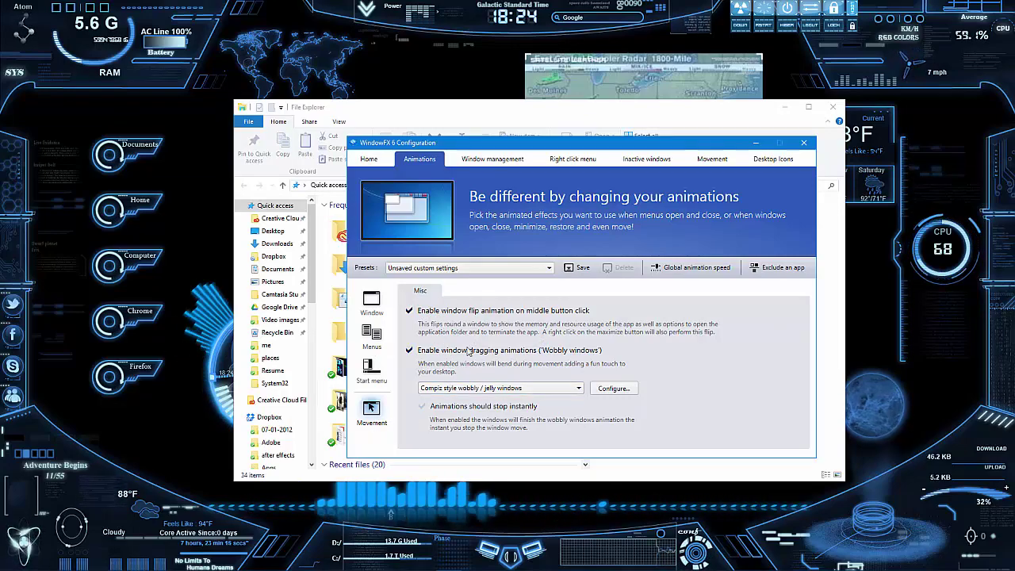
pyautogui.moveTo(611, 148); pyautogui.dragTo(584, 164)
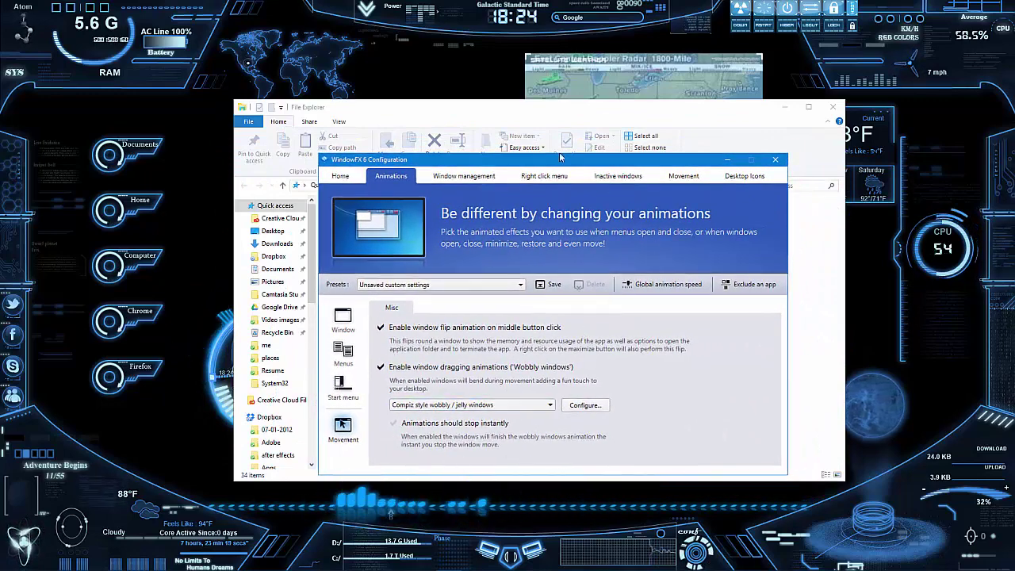
pyautogui.click(470, 405)
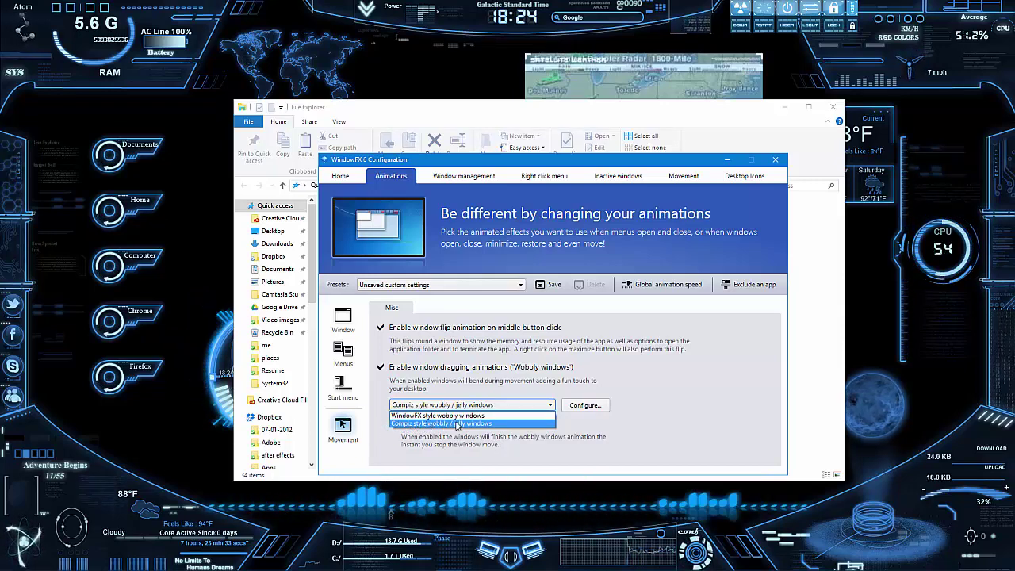
pyautogui.click(490, 424)
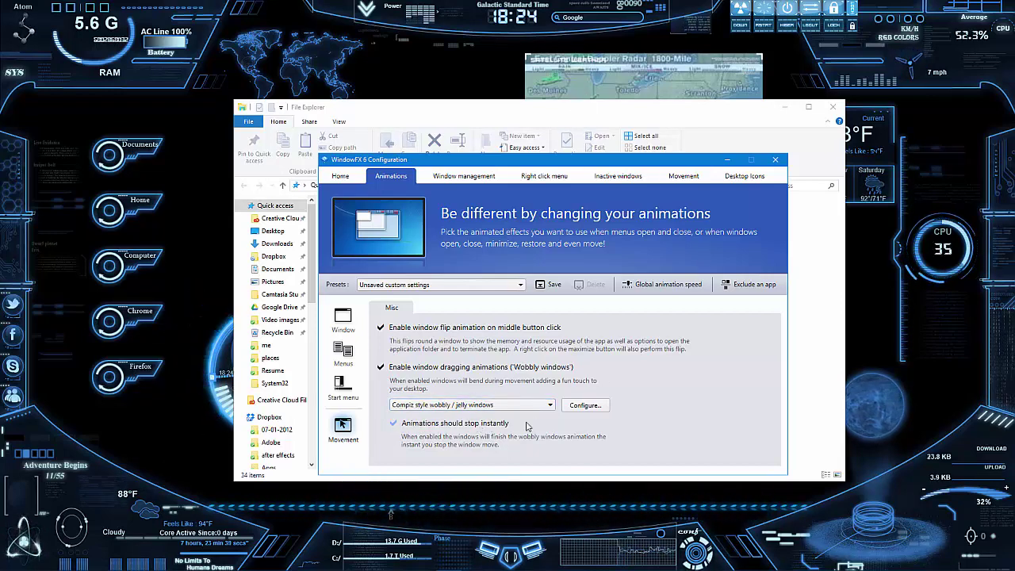
# - Switch wobbly windows to WindowFX style and drag File Explorer to compare the wobble
pyautogui.moveTo(385, 103); pyautogui.dragTo(388, 76)
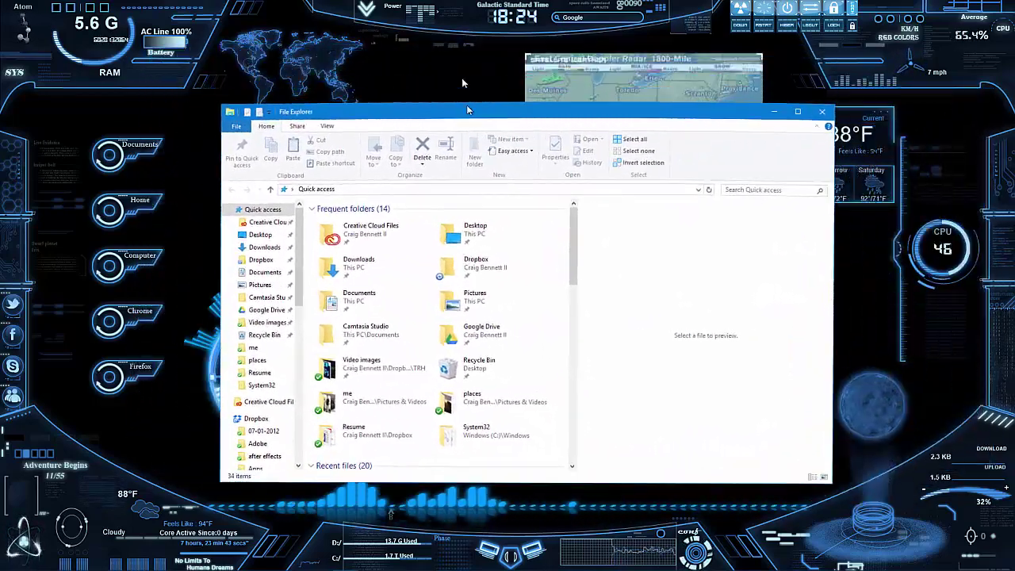
pyautogui.click(444, 456)
pyautogui.click(456, 405)
pyautogui.click(447, 416)
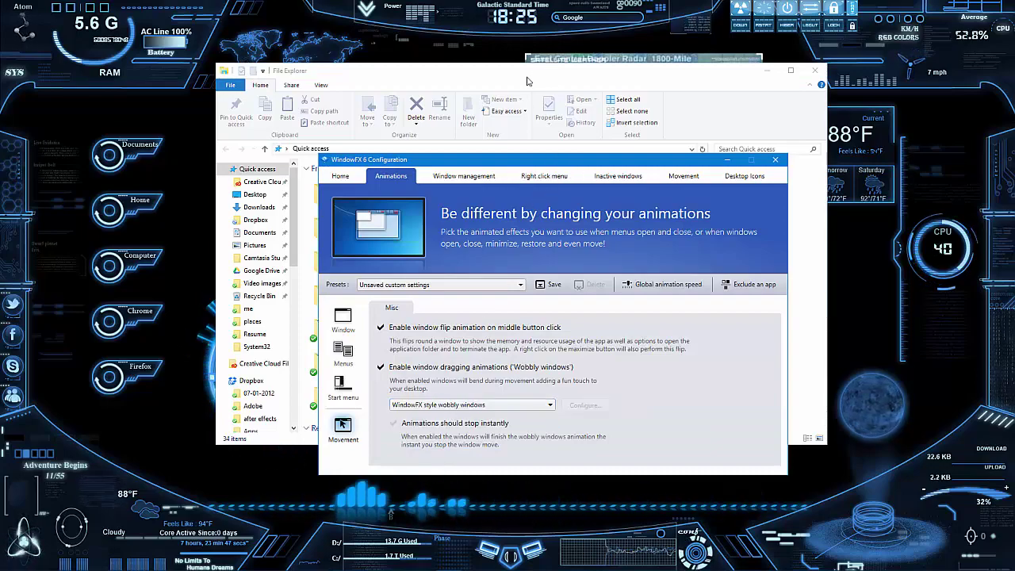
pyautogui.moveTo(525, 71)
pyautogui.mouseDown()
pyautogui.moveTo(428, 145)
pyautogui.moveTo(494, 97)
pyautogui.moveTo(580, 103)
pyautogui.moveTo(570, 51)
pyautogui.moveTo(575, 103)
pyautogui.moveTo(544, 67)
pyautogui.mouseUp()
# - Return the wobbly style to Compiz style wobbly / jelly windows and open its Configure settings
pyautogui.click(511, 468)
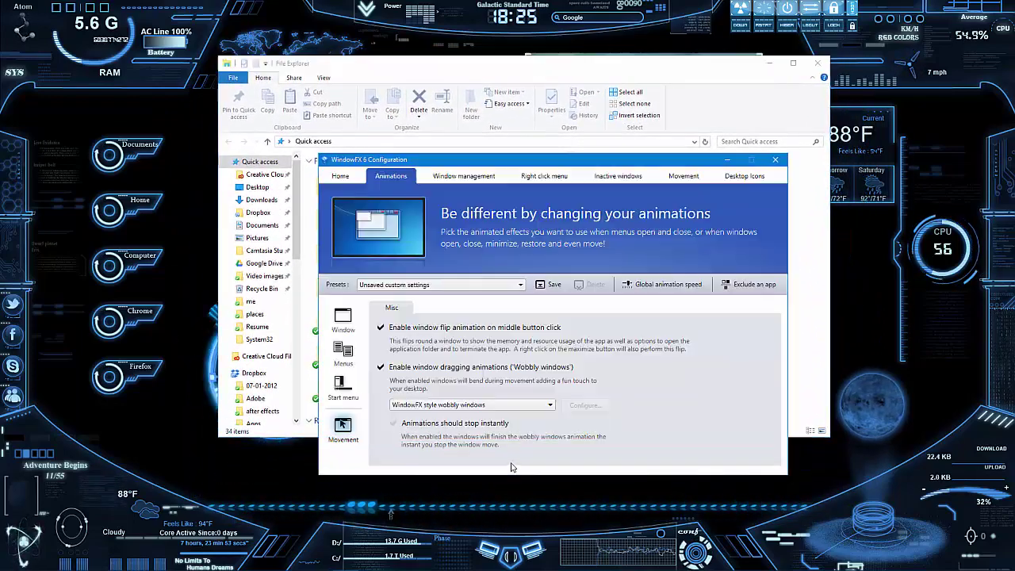
pyautogui.click(482, 401)
pyautogui.click(440, 414)
pyautogui.click(440, 405)
pyautogui.click(444, 426)
pyautogui.click(583, 405)
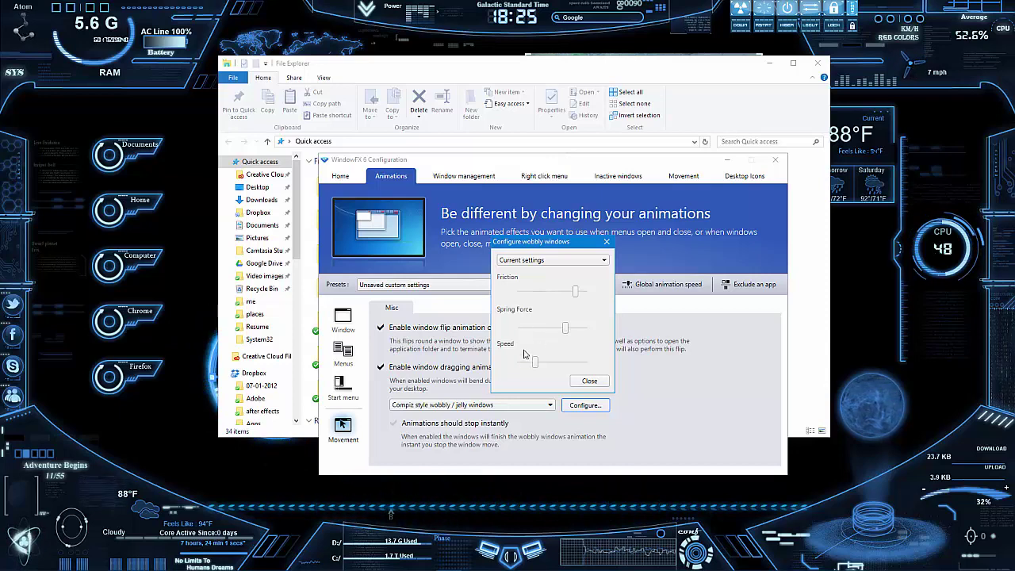
# - Apply the Extremely wobbly settings preset and drag File Explorer twice to test it
pyautogui.click(569, 263)
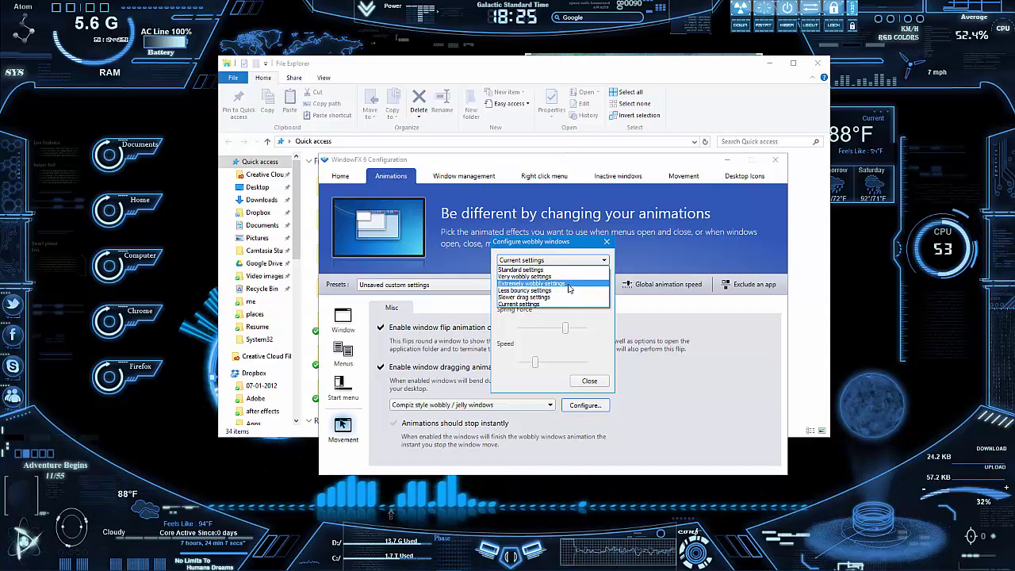
pyautogui.click(568, 284)
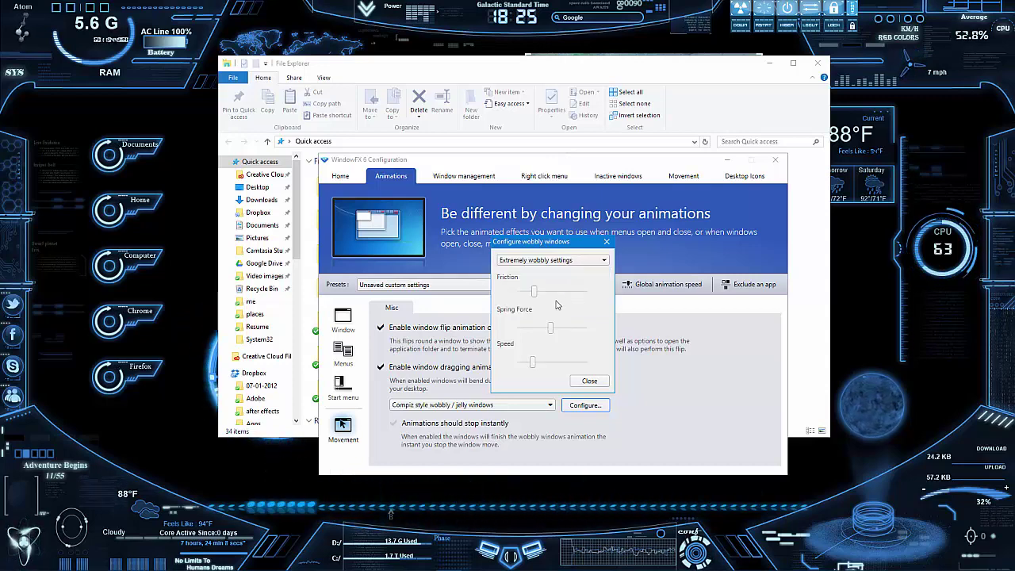
pyautogui.click(589, 382)
pyautogui.moveTo(579, 63); pyautogui.dragTo(615, 70)
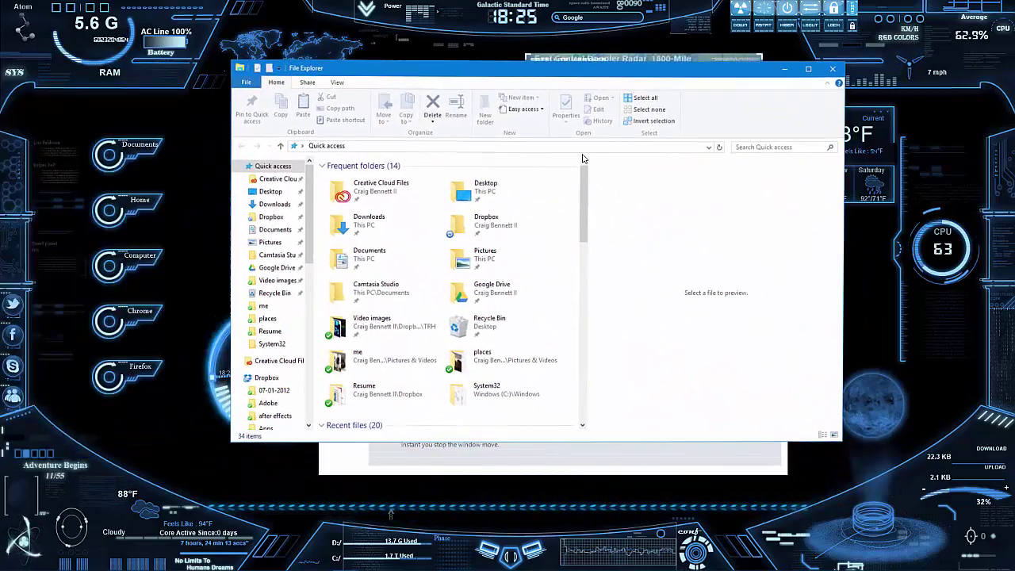
pyautogui.moveTo(490, 79); pyautogui.dragTo(420, 57)
# - Try the Less bouncy settings preset and drag File Explorer to test it
pyautogui.click(531, 453)
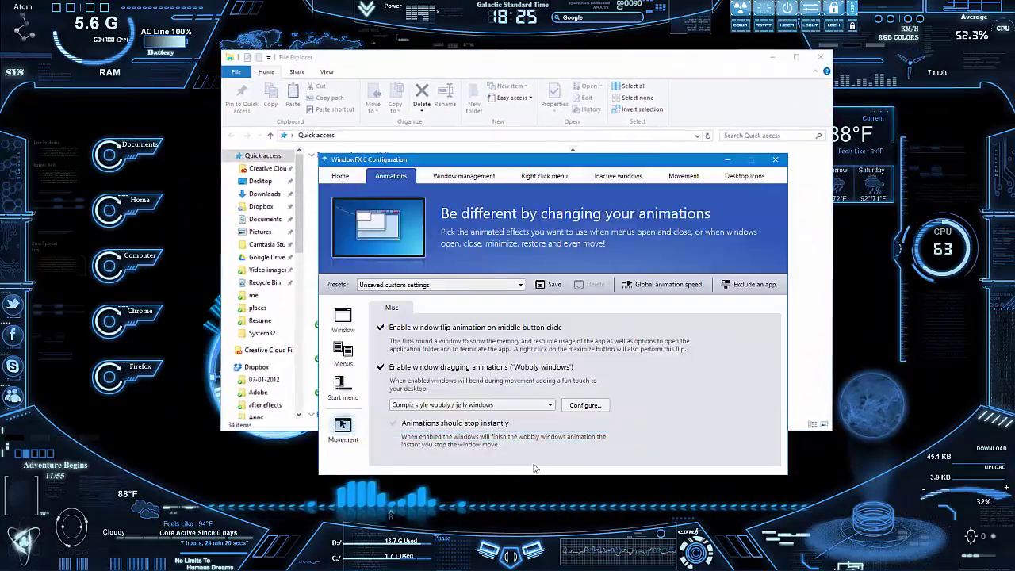
pyautogui.click(584, 406)
pyautogui.click(570, 262)
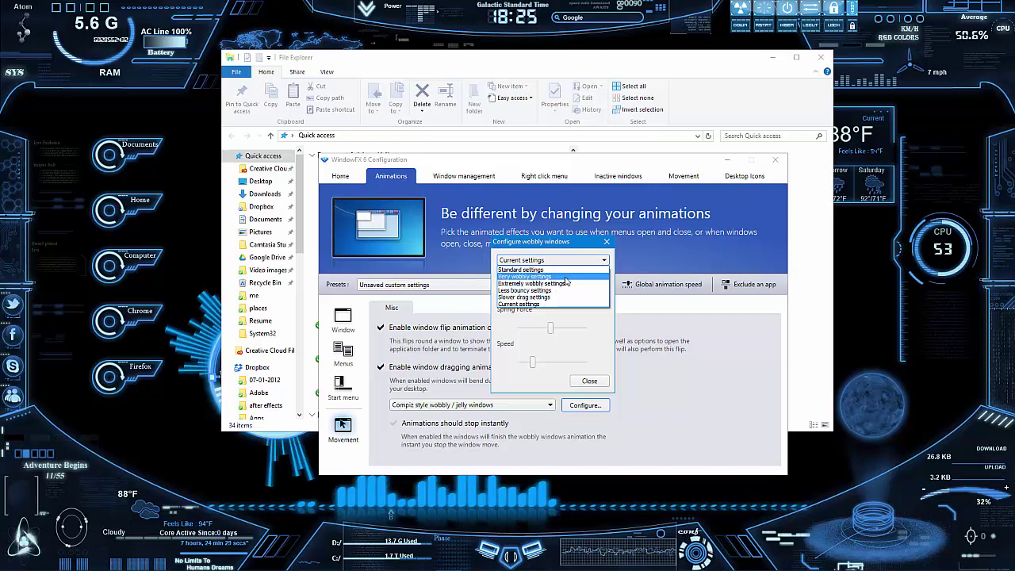
pyautogui.click(555, 291)
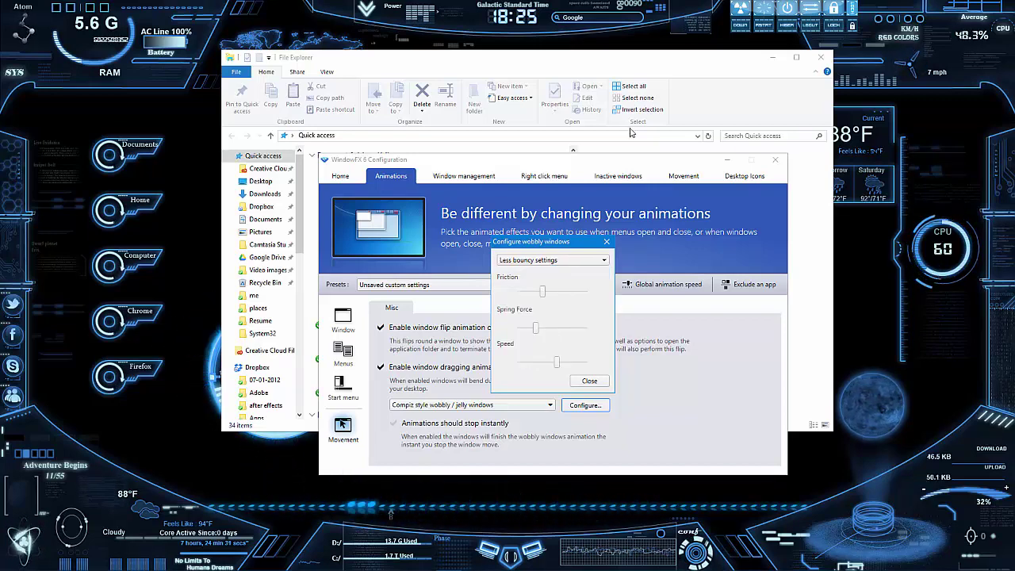
pyautogui.click(590, 381)
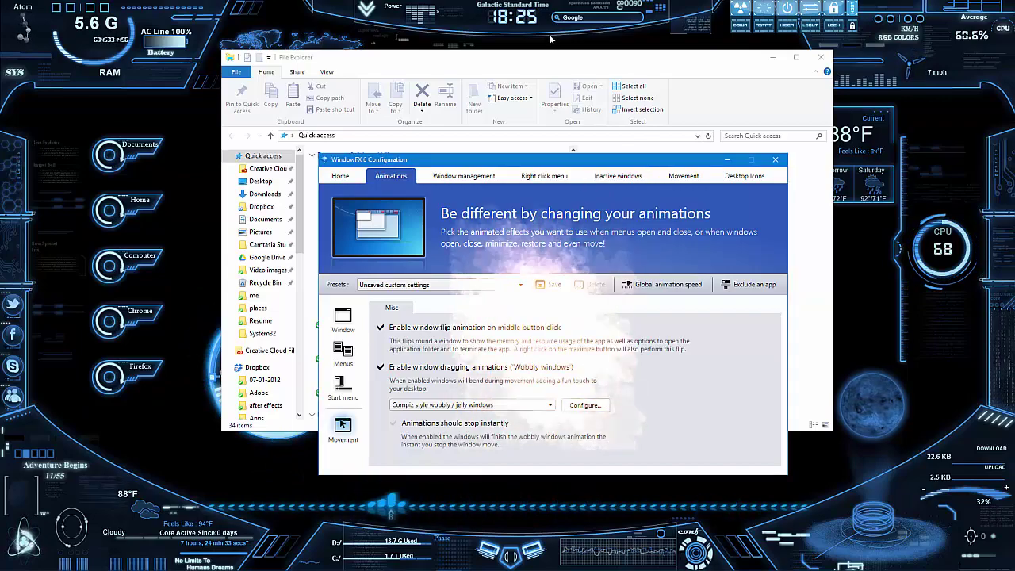
pyautogui.moveTo(537, 63); pyautogui.dragTo(517, 28)
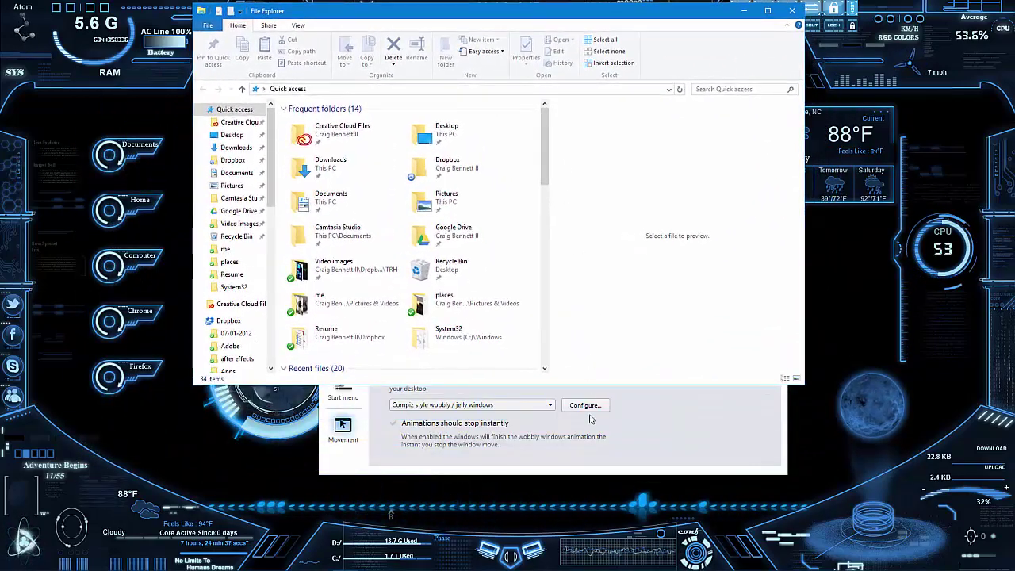
# - Reapply the Extremely wobbly settings preset and close the tuning dialog
pyautogui.click(598, 405)
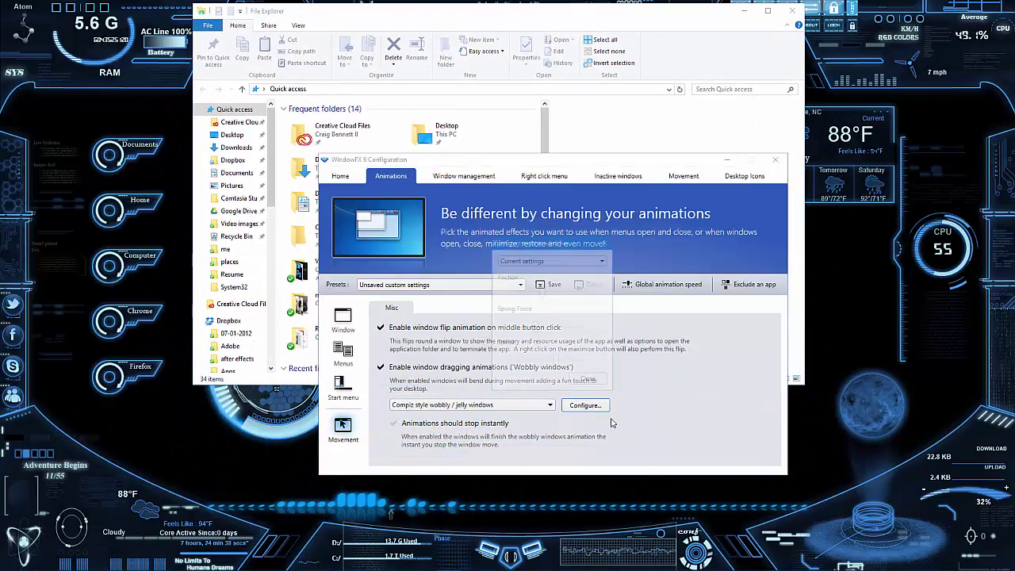
pyautogui.click(553, 260)
pyautogui.click(571, 304)
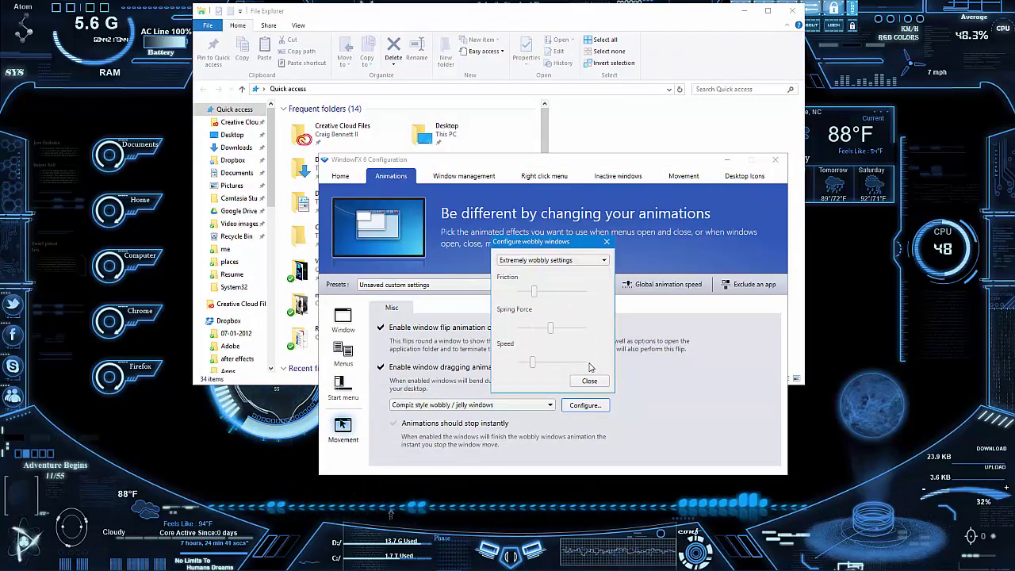
pyautogui.click(589, 381)
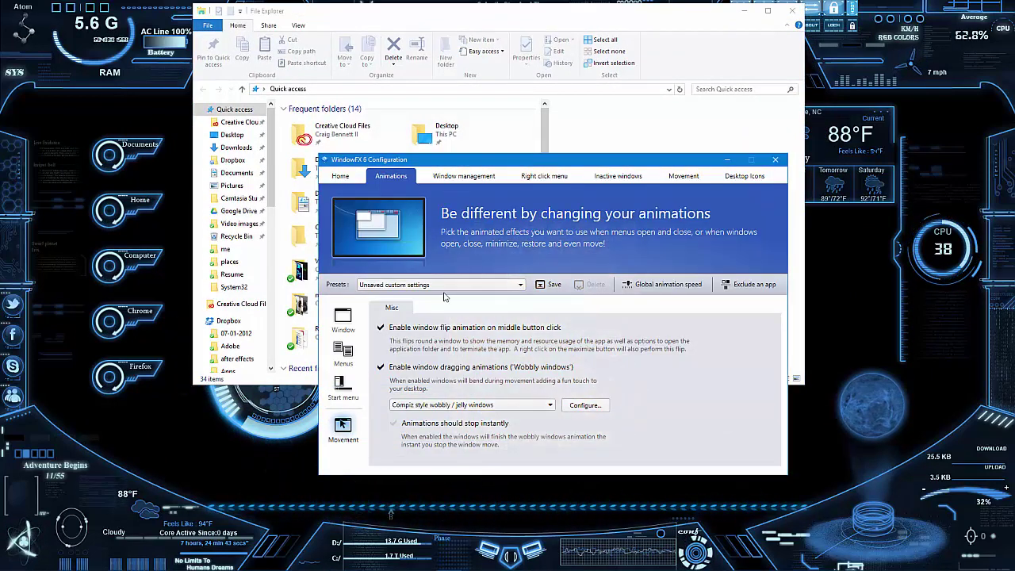
# - Step through the window Close, Minimize and Restore animations, landing on Restore with Distort3
pyautogui.click(338, 321)
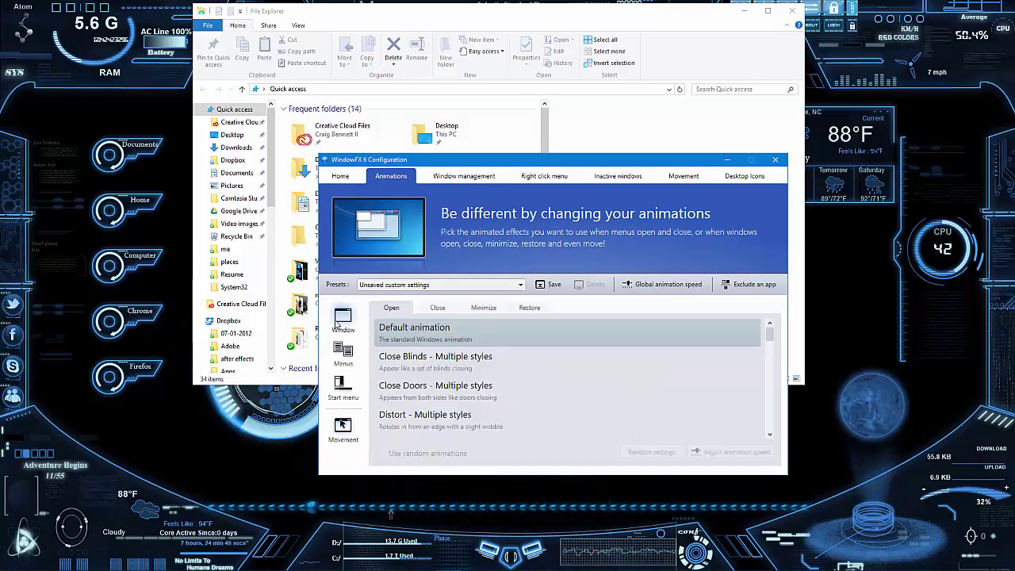
pyautogui.click(438, 308)
pyautogui.click(484, 307)
pyautogui.click(529, 307)
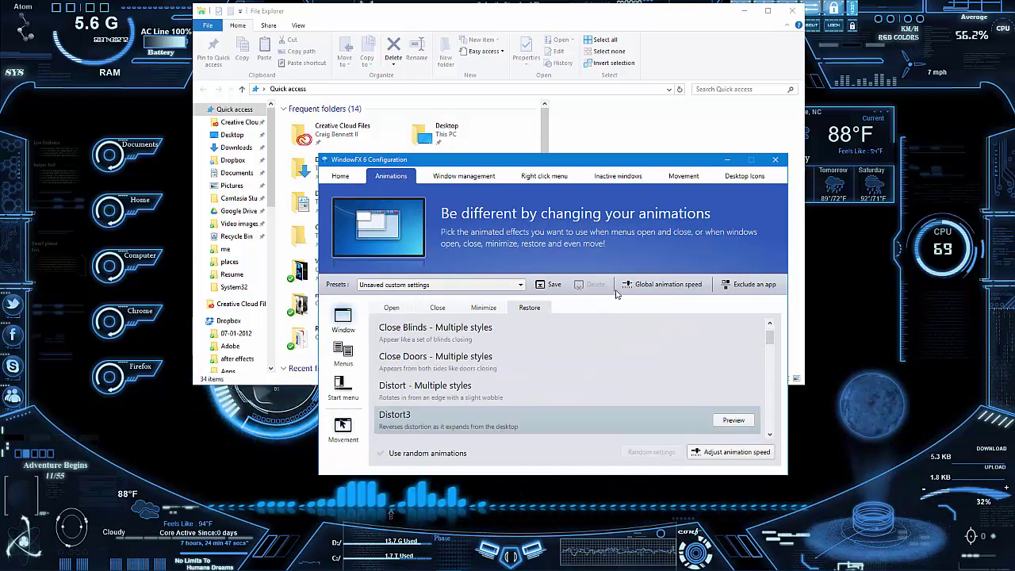
# - Drag File Explorer toward the top to test the wobble, then bring WindowFX back in front
pyautogui.click(493, 76)
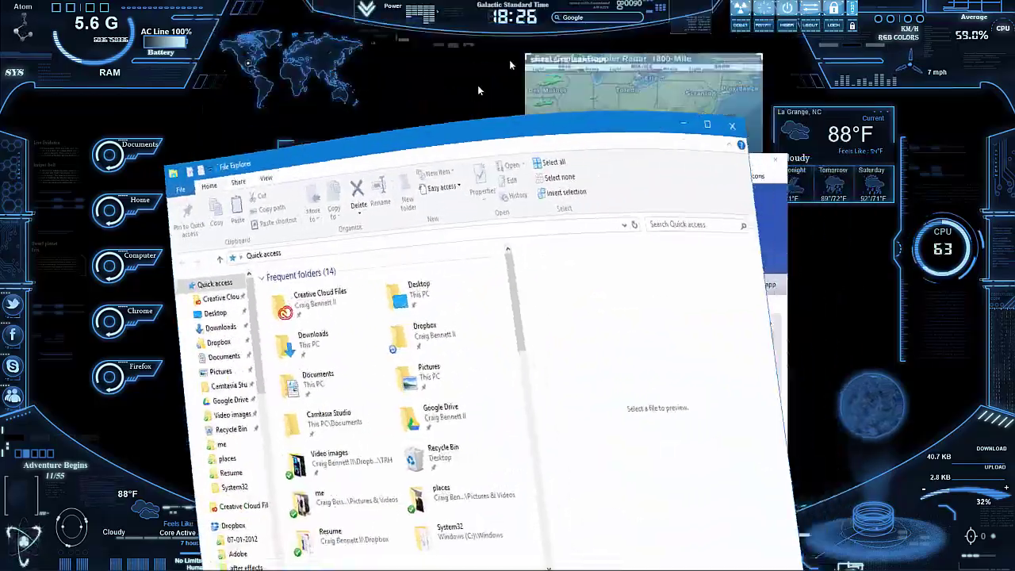
pyautogui.moveTo(493, 76); pyautogui.dragTo(652, 96)
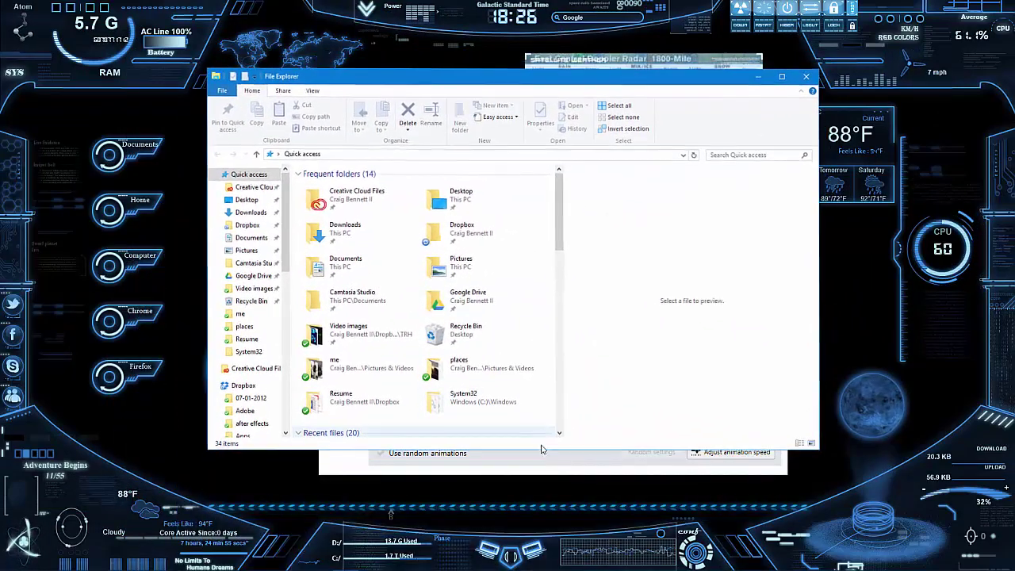
pyautogui.click(543, 456)
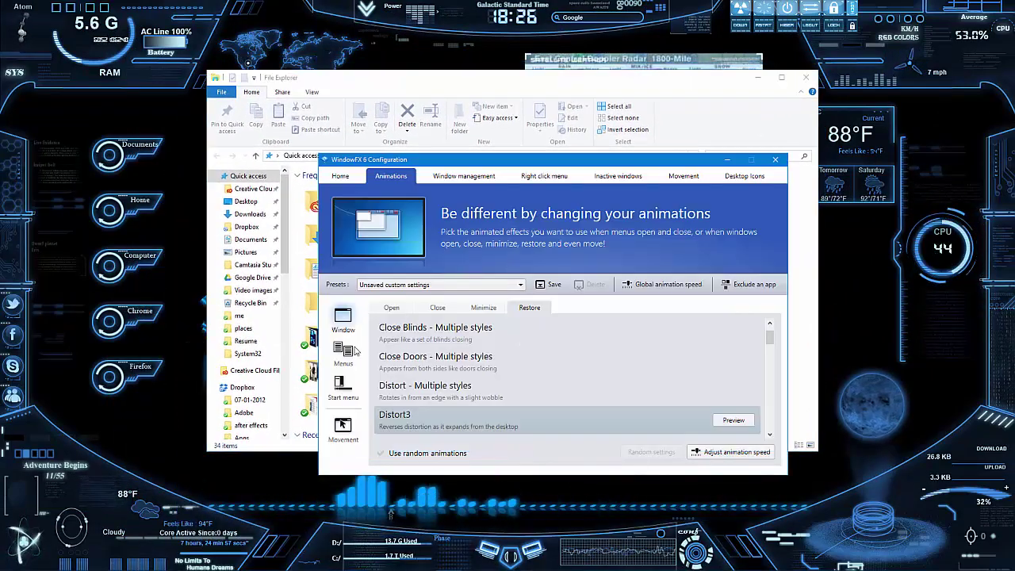
# - Show Window management settings, stretch File Explorer to the screen top, then shorten it again
pyautogui.click(448, 178)
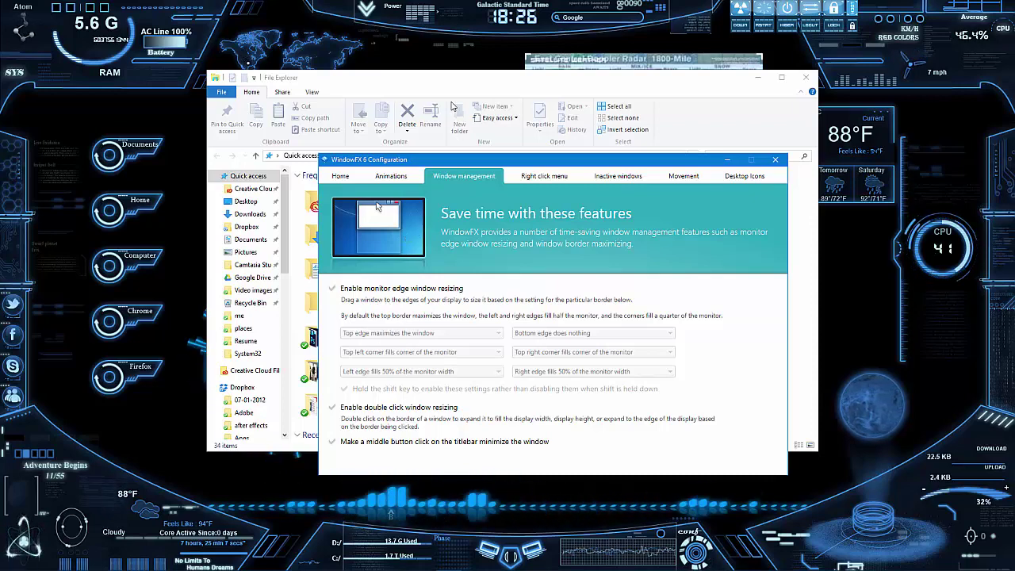
pyautogui.click(429, 73)
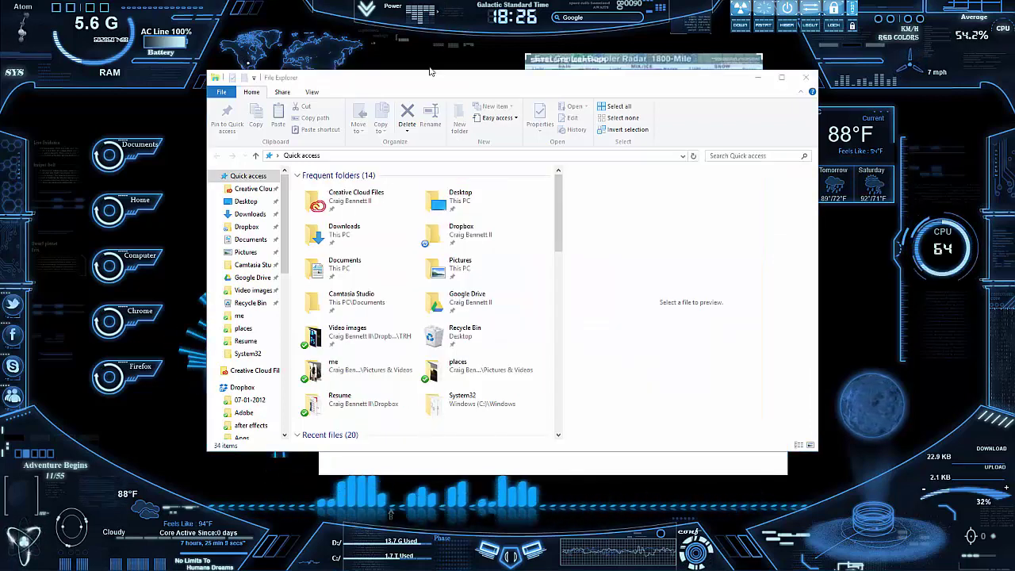
pyautogui.moveTo(429, 73); pyautogui.dragTo(458, 8)
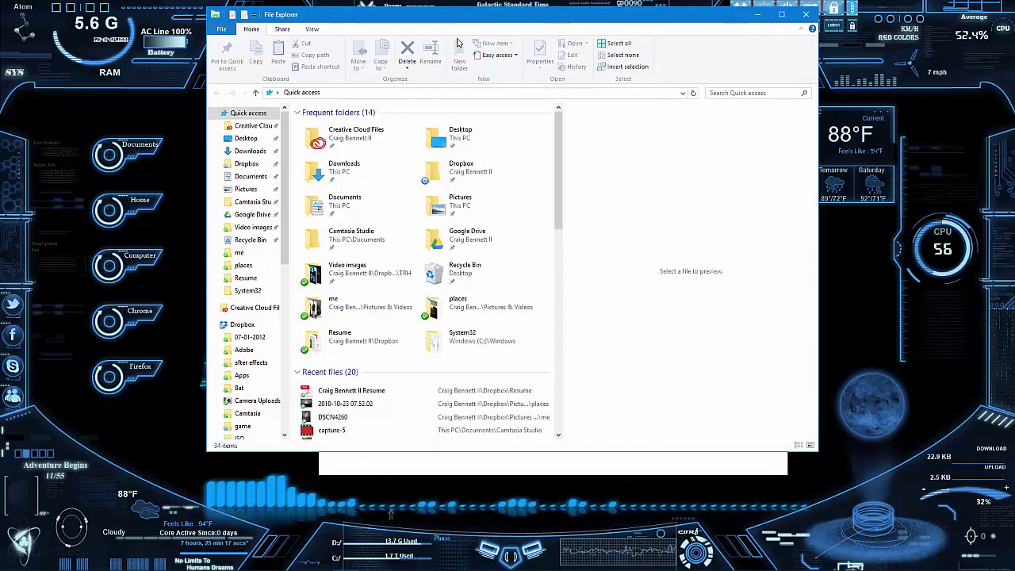
pyautogui.moveTo(466, 451); pyautogui.dragTo(466, 470)
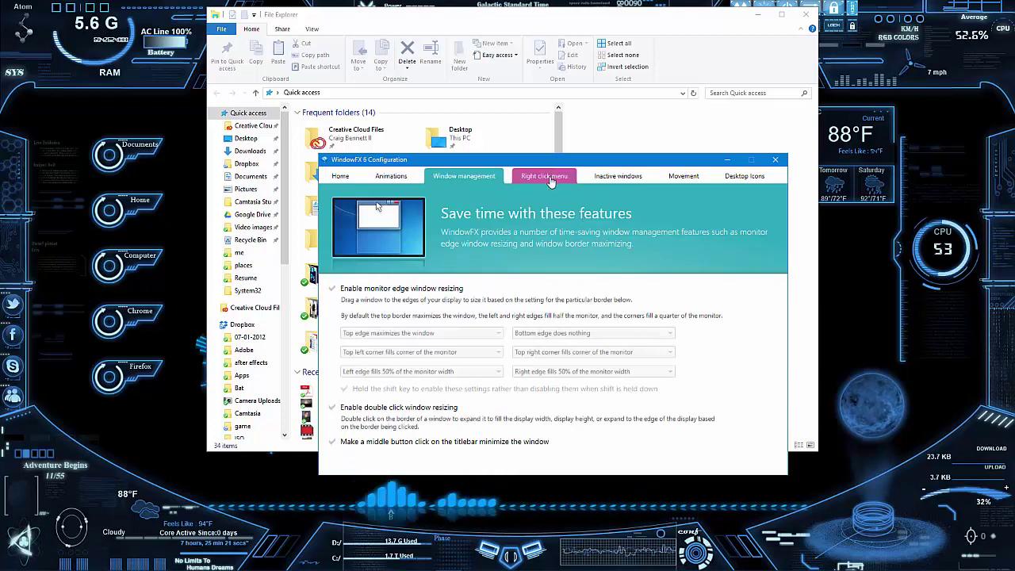
# - Flip among the Right click menu, Window management and Inactive windows tabs, ending on Inactive windows
pyautogui.click(547, 177)
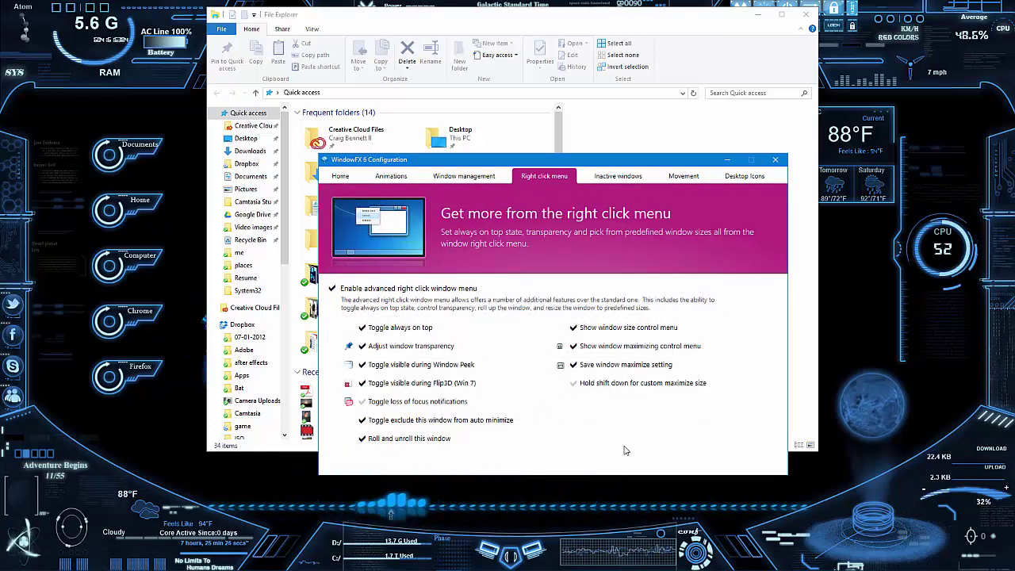
pyautogui.click(618, 176)
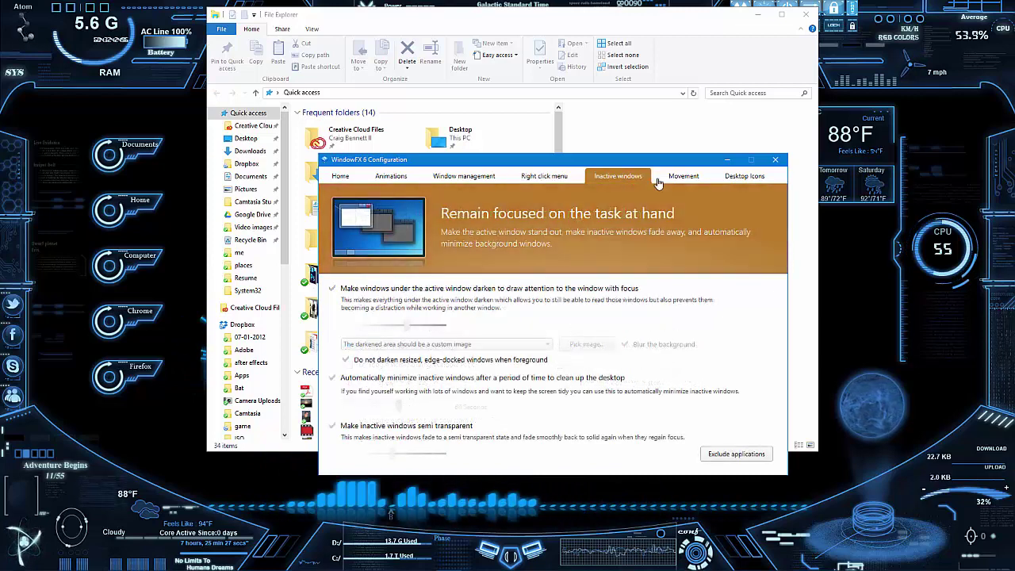
pyautogui.click(544, 176)
pyautogui.click(494, 178)
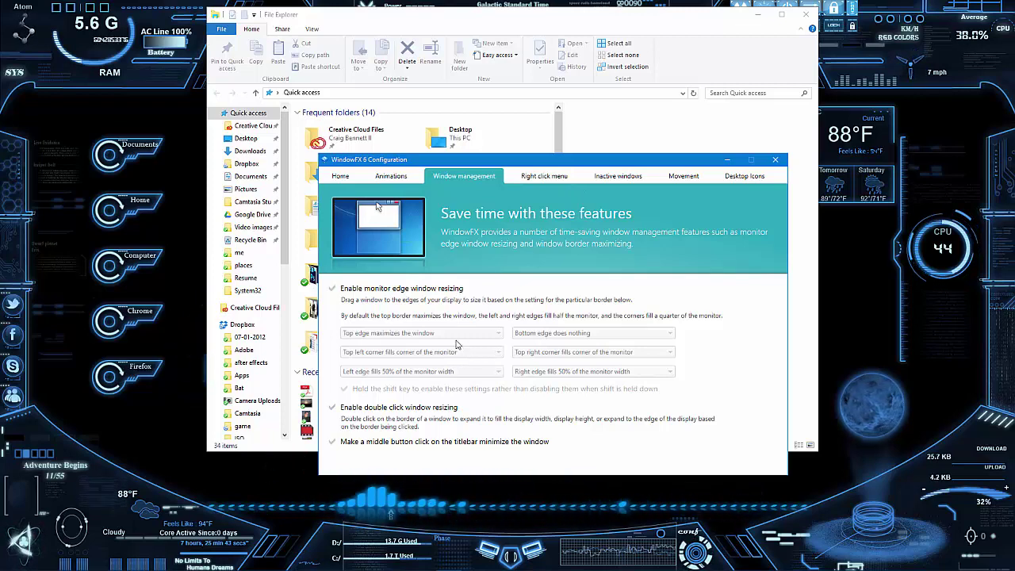
pyautogui.click(547, 177)
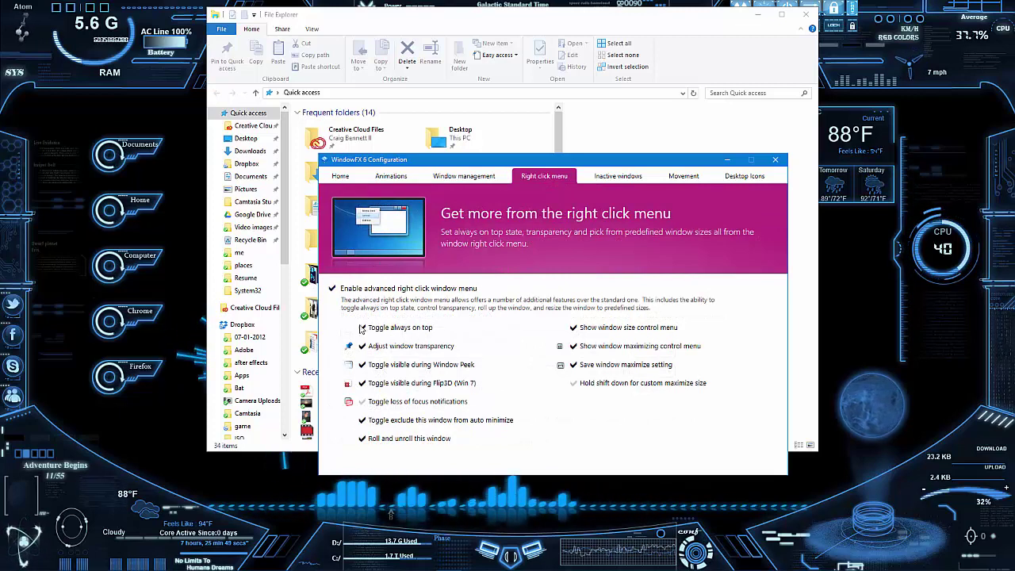
pyautogui.click(608, 181)
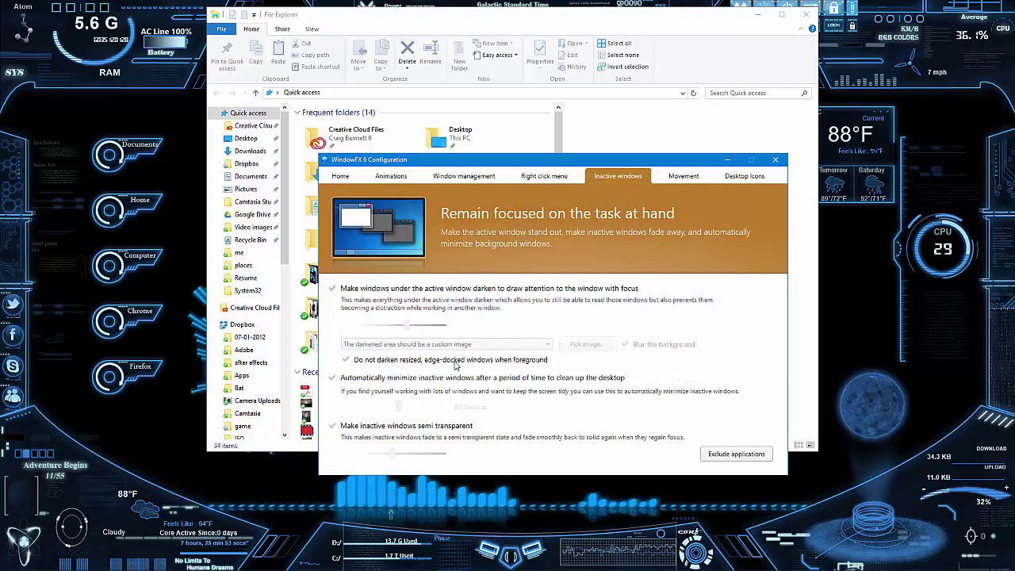
# - Darken background windows with a custom image, toggle background blur, and exclude edge-docked windows
pyautogui.click(333, 289)
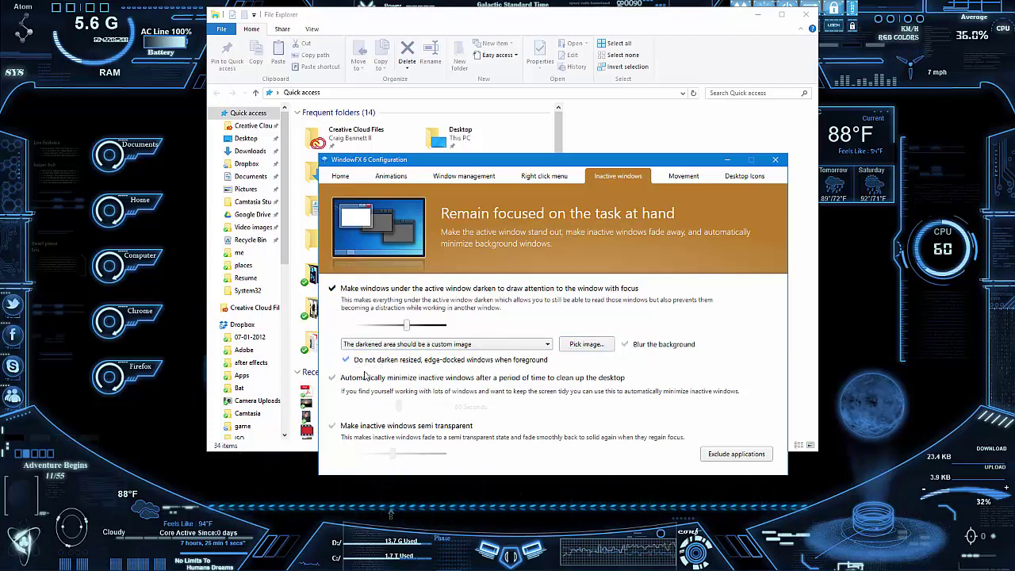
pyautogui.click(569, 345)
pyautogui.click(634, 353)
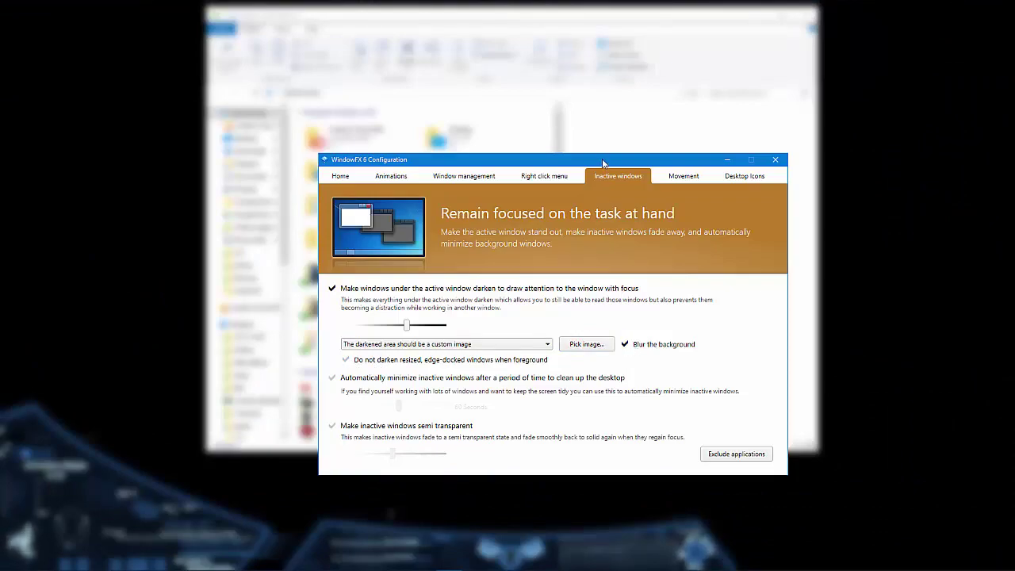
pyautogui.moveTo(602, 159); pyautogui.dragTo(651, 157)
pyautogui.click(671, 342)
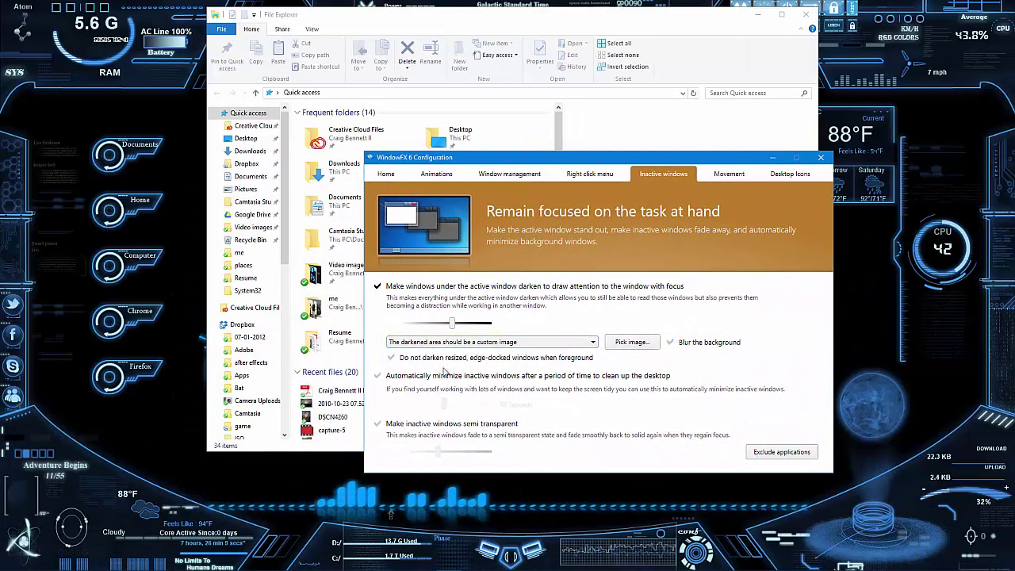
pyautogui.click(394, 364)
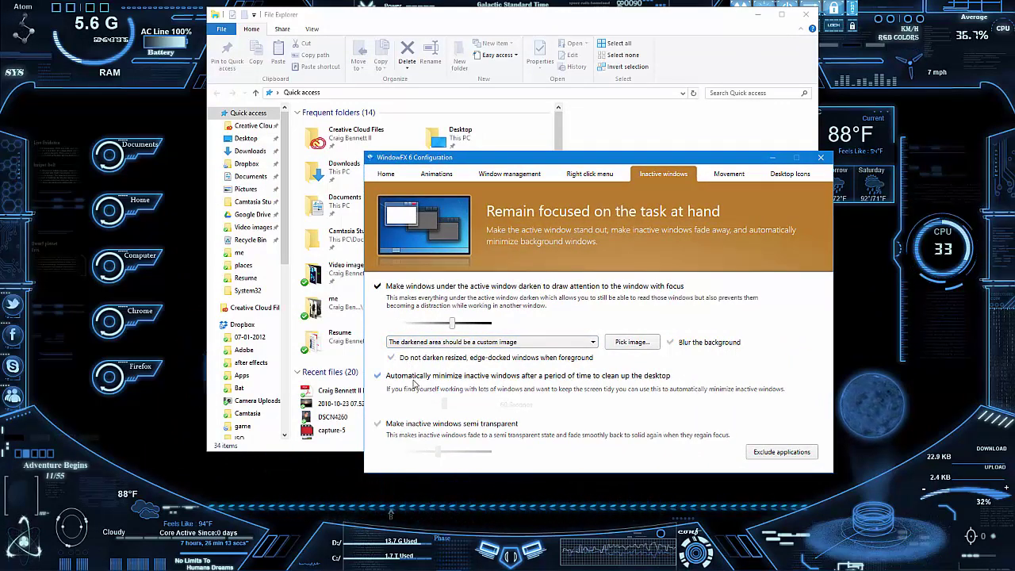
# - Make inactive windows semi transparent, adjust the transparency slider, then turn the effects off
pyautogui.click(418, 426)
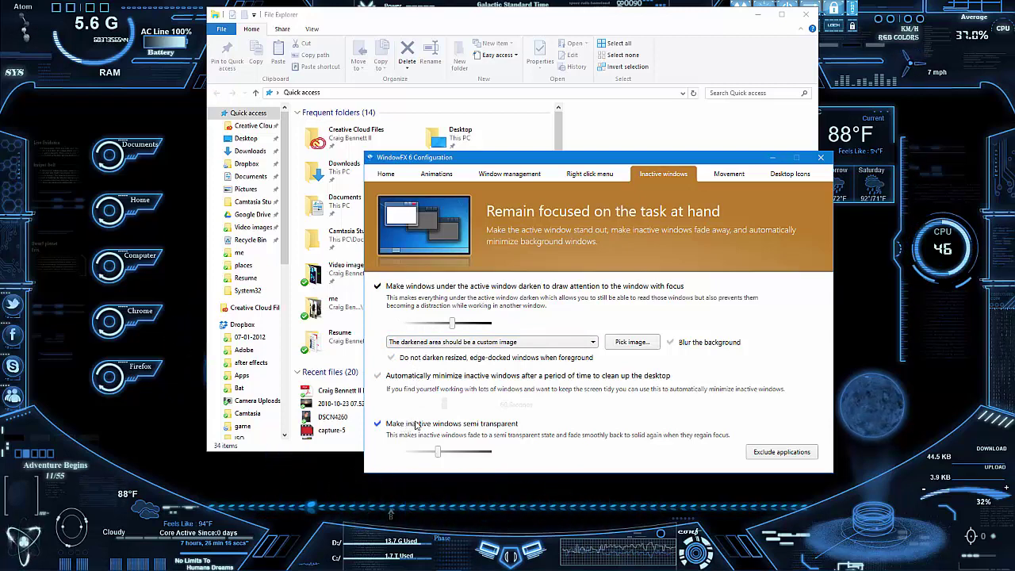
pyautogui.moveTo(453, 454); pyautogui.dragTo(428, 451)
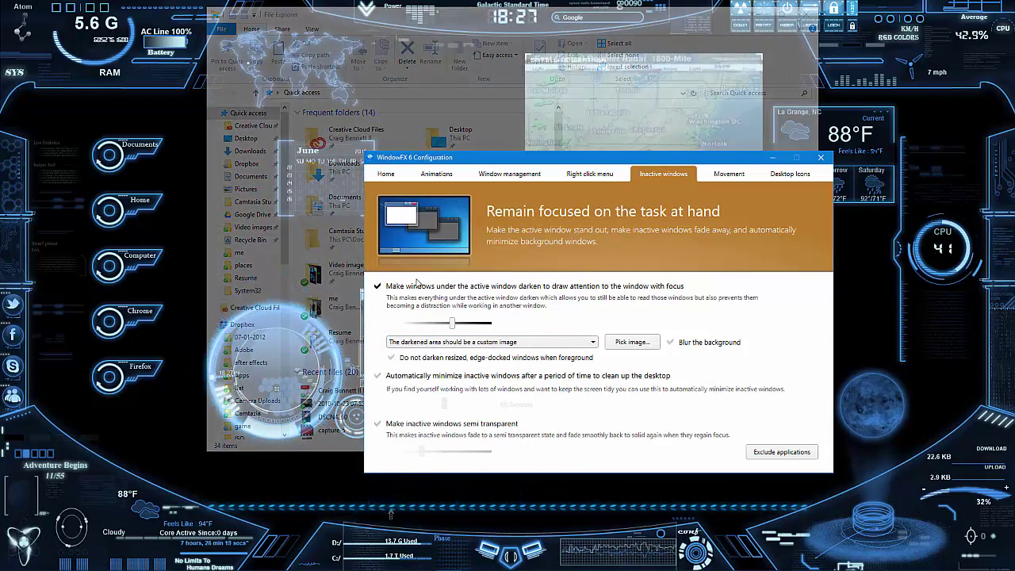
pyautogui.click(418, 286)
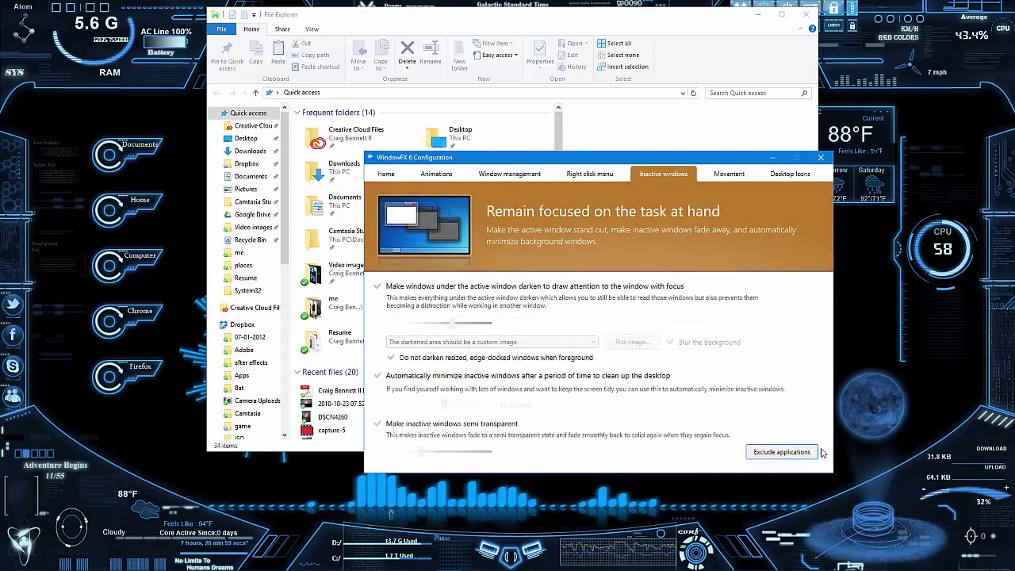
# - Review the Movement tab, glance back at Inactive windows, then open the Desktop Icons page
pyautogui.click(728, 174)
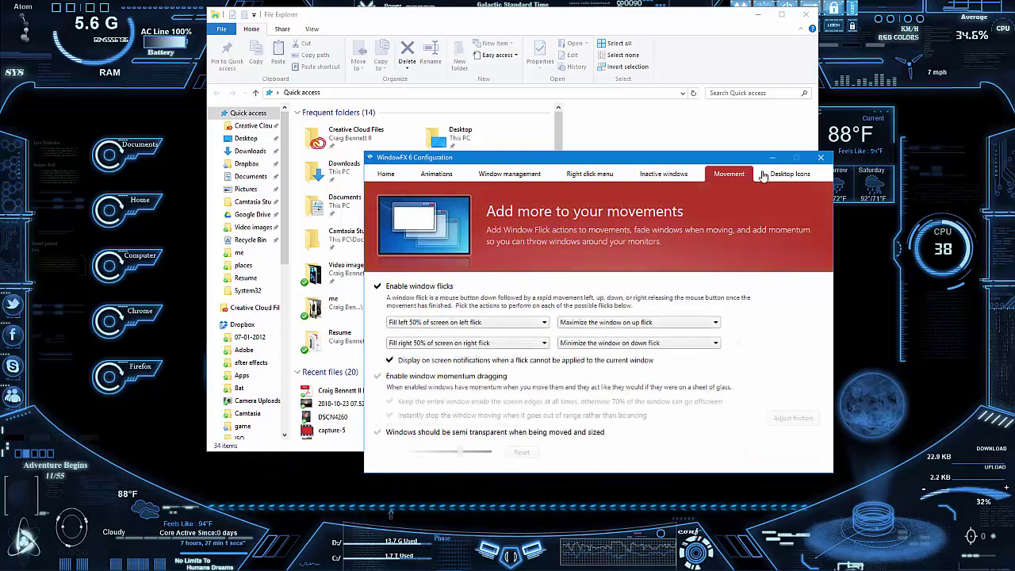
pyautogui.click(686, 178)
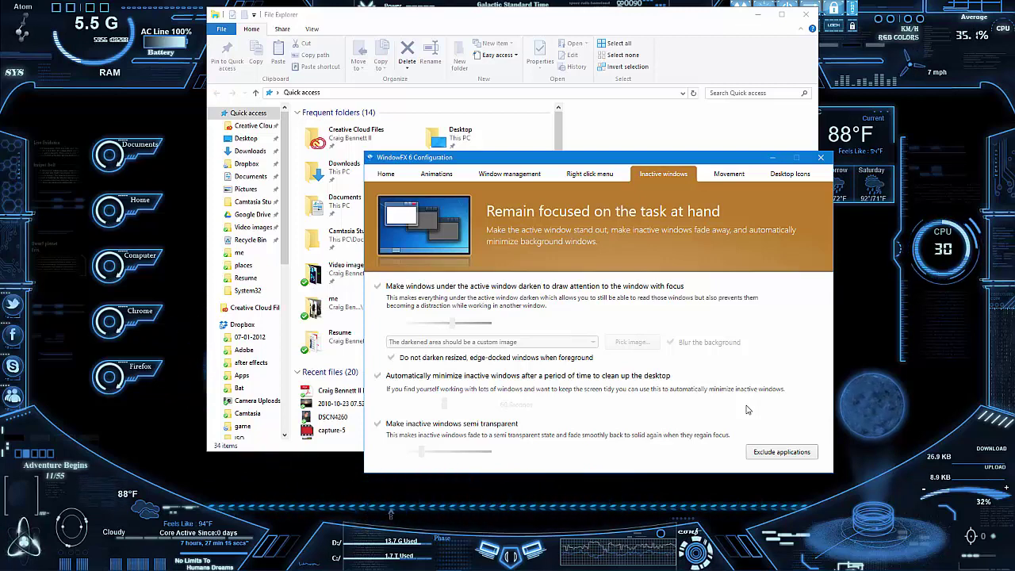
pyautogui.click(726, 174)
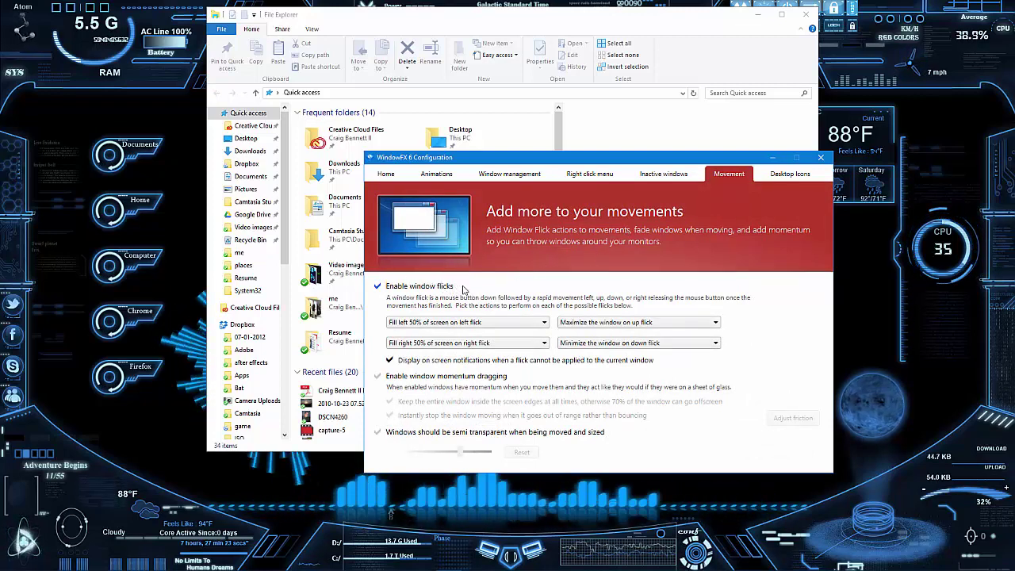
pyautogui.click(791, 178)
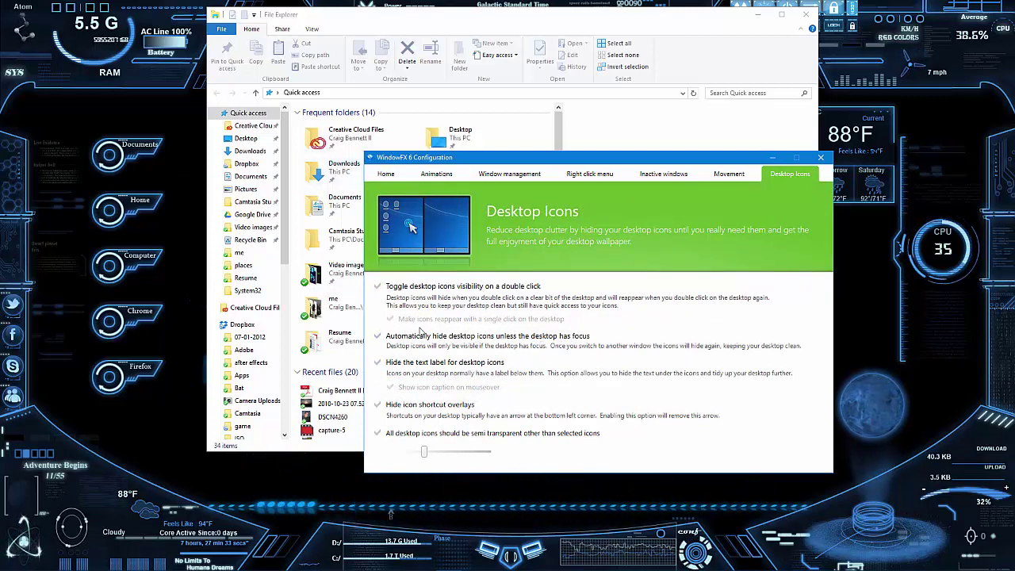
# - Bring up the Movement animations with Wobbly windows and drag the configuration window to watch it wobble
pyautogui.click(454, 174)
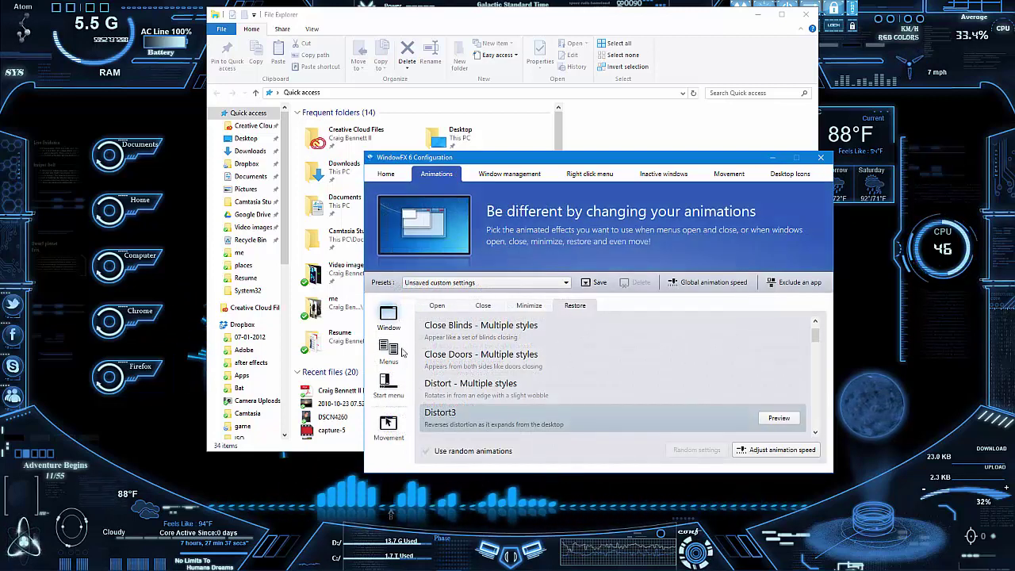
pyautogui.click(389, 352)
pyautogui.click(388, 424)
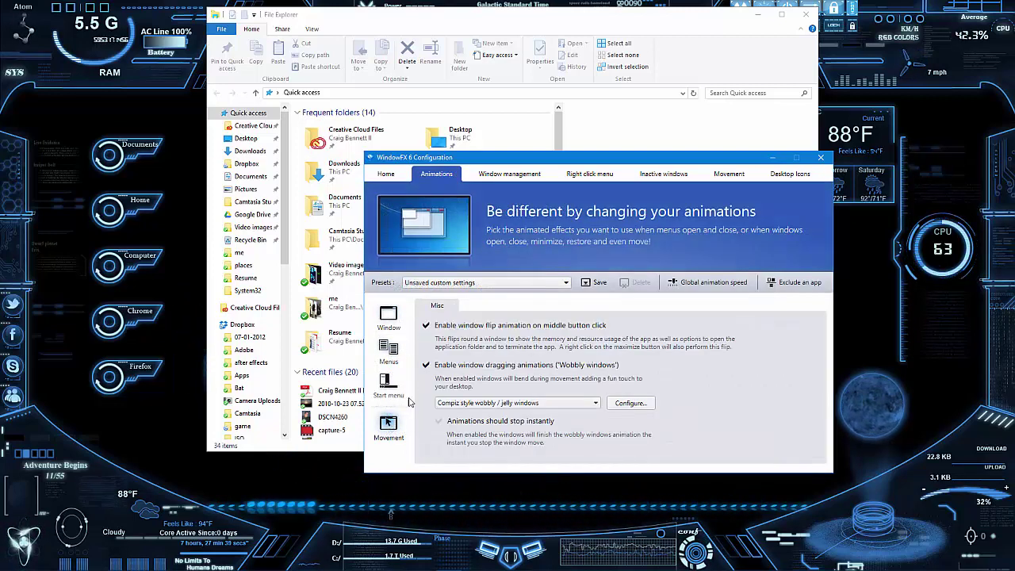
pyautogui.moveTo(511, 153); pyautogui.dragTo(404, 190)
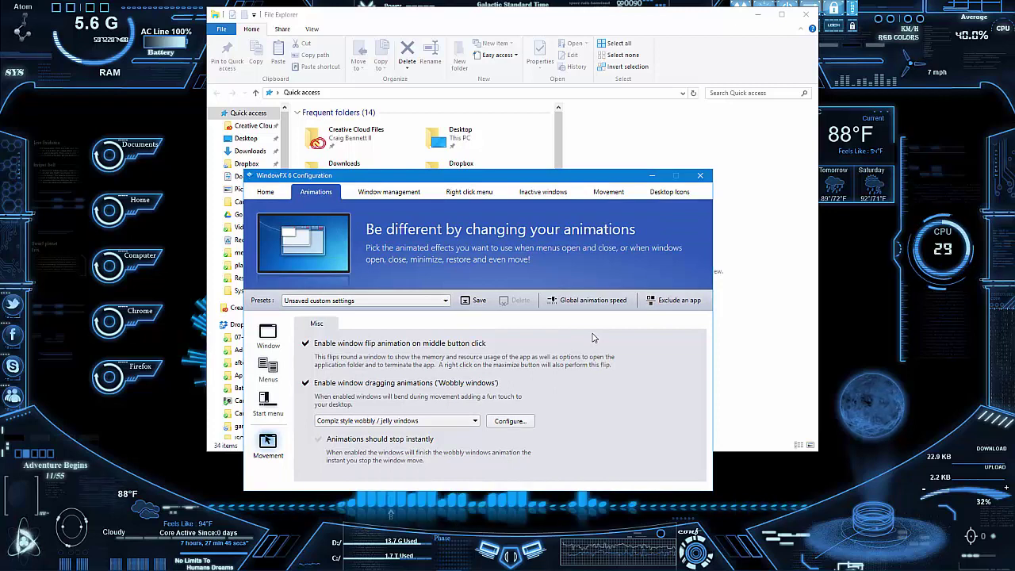
# - Return to the window animation list, drag the window again to test the wobble, then close File Explorer
pyautogui.click(268, 336)
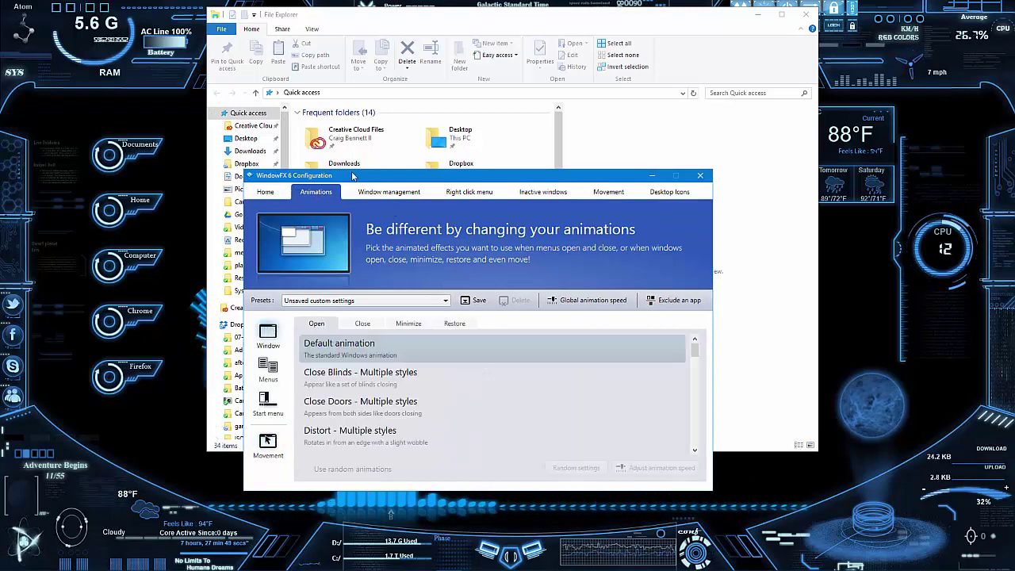
pyautogui.moveTo(448, 182); pyautogui.dragTo(531, 139)
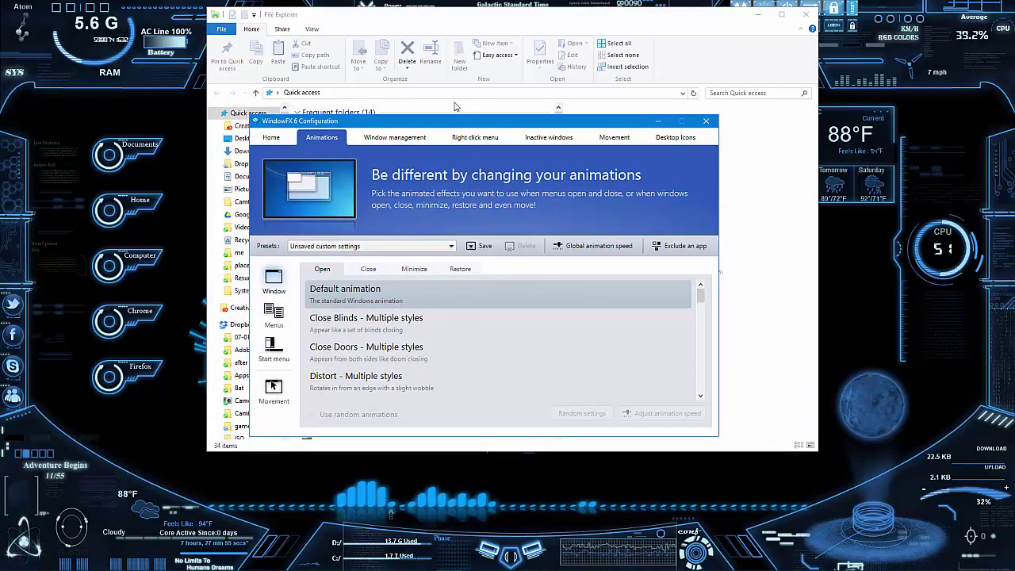
pyautogui.click(704, 70)
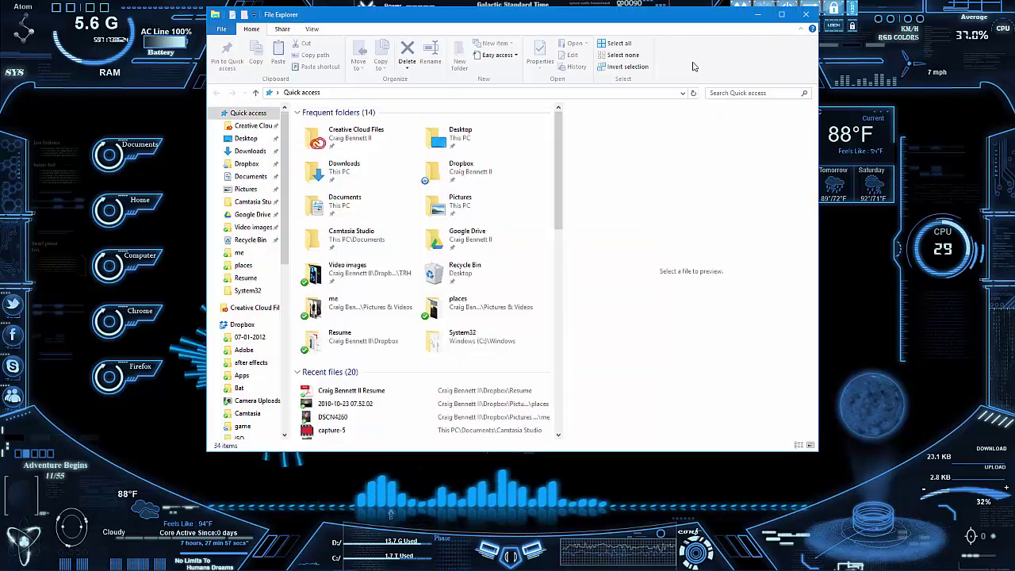
pyautogui.click(805, 17)
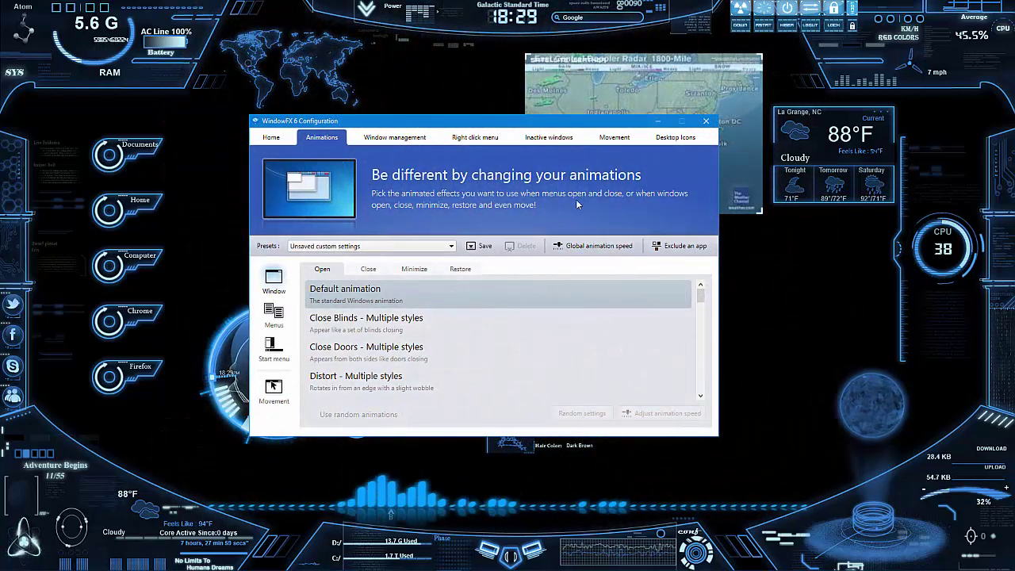
pyautogui.click(706, 122)
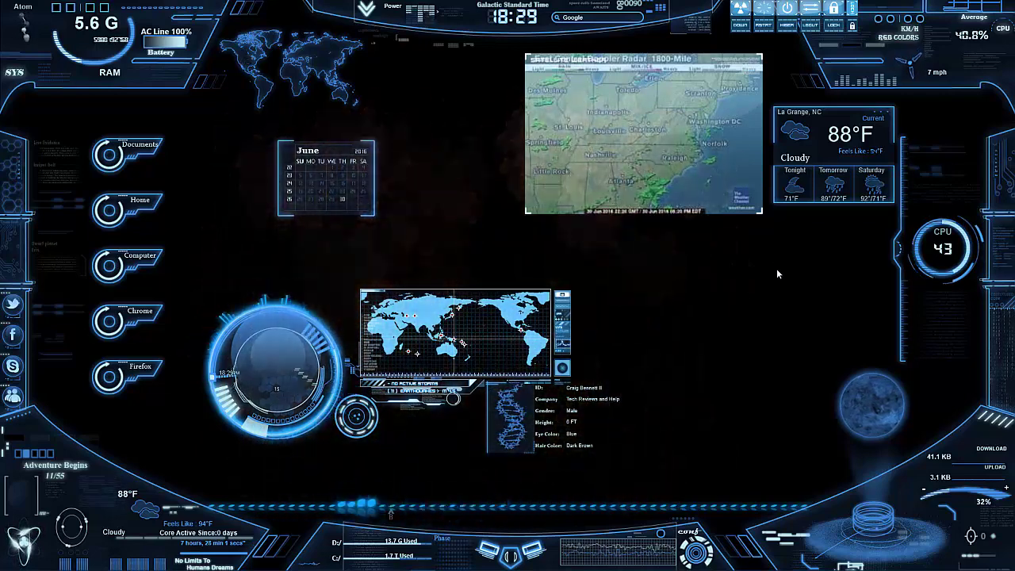